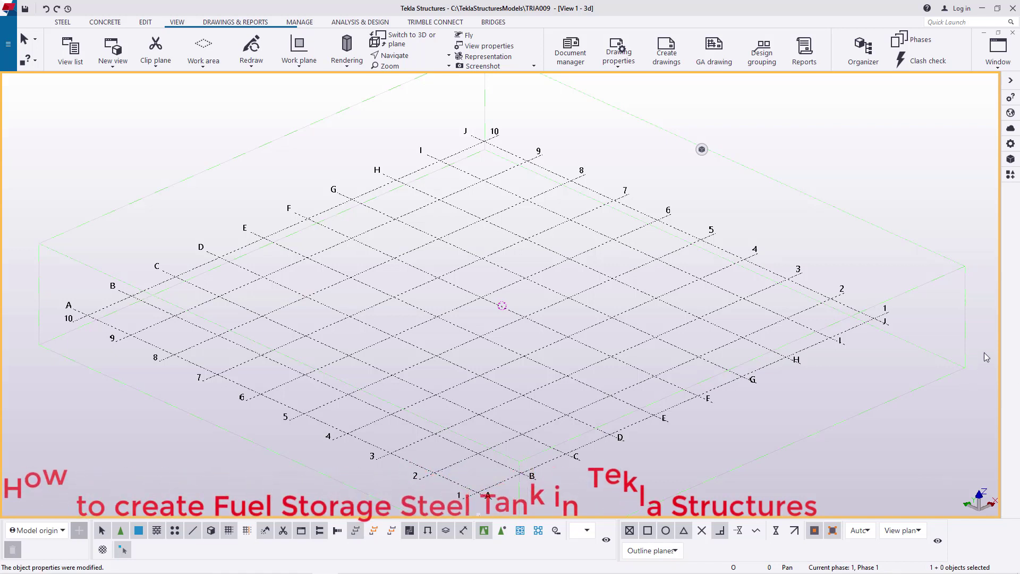
# Step: Search the component catalog for TANK and open the StorageTank settings
pyautogui.click(1010, 174)
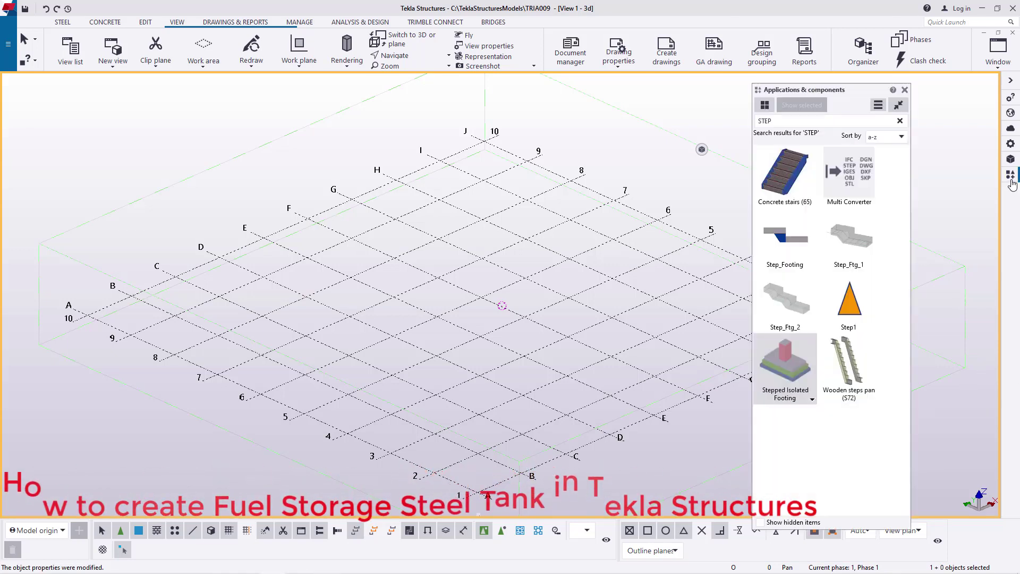
pyautogui.click(772, 121)
pyautogui.press('BackSpace')
pyautogui.press('BackSpace')
pyautogui.press('BackSpace')
pyautogui.press('BackSpace')
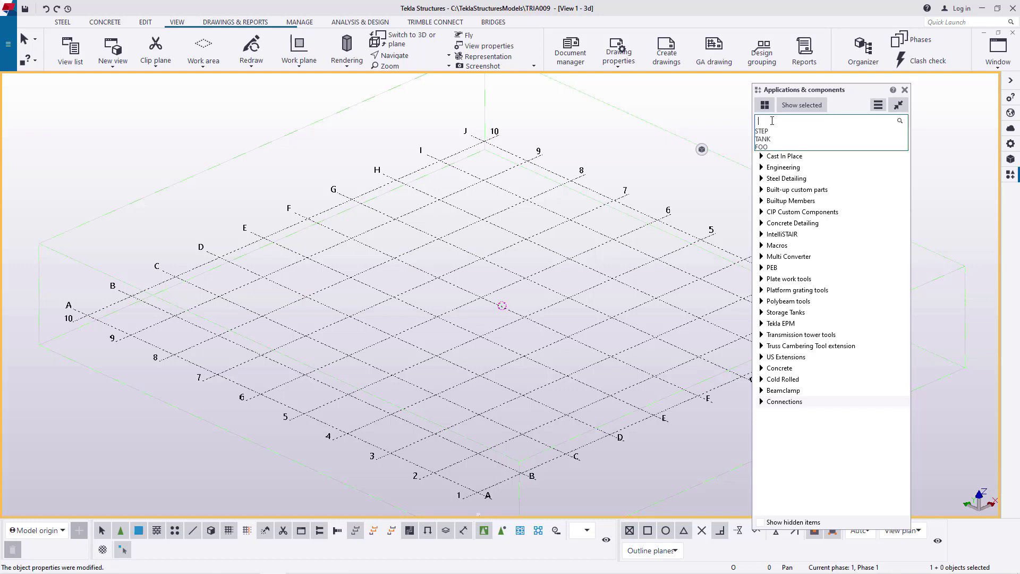
pyautogui.write('TANK')
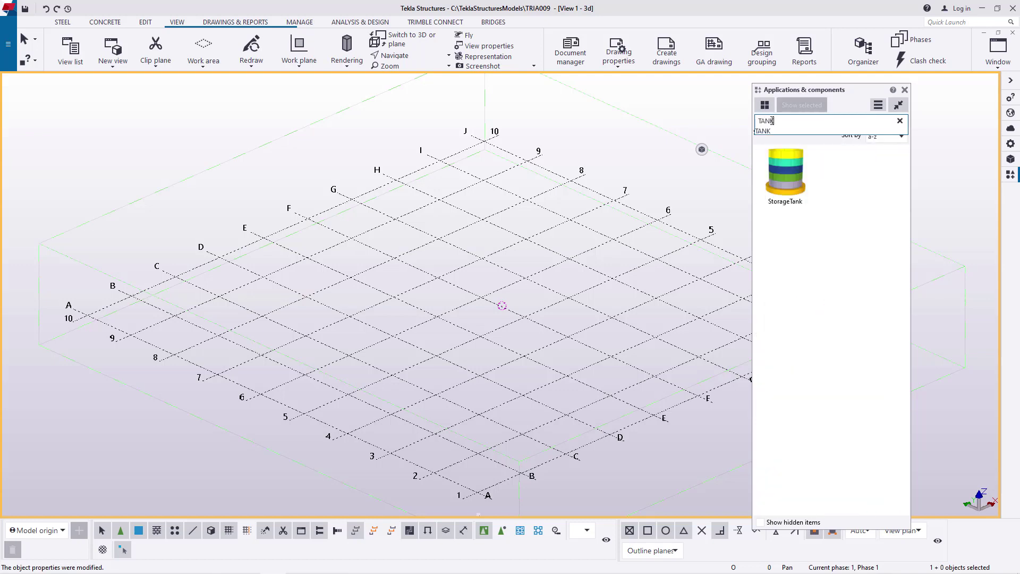
pyautogui.doubleClick(792, 181)
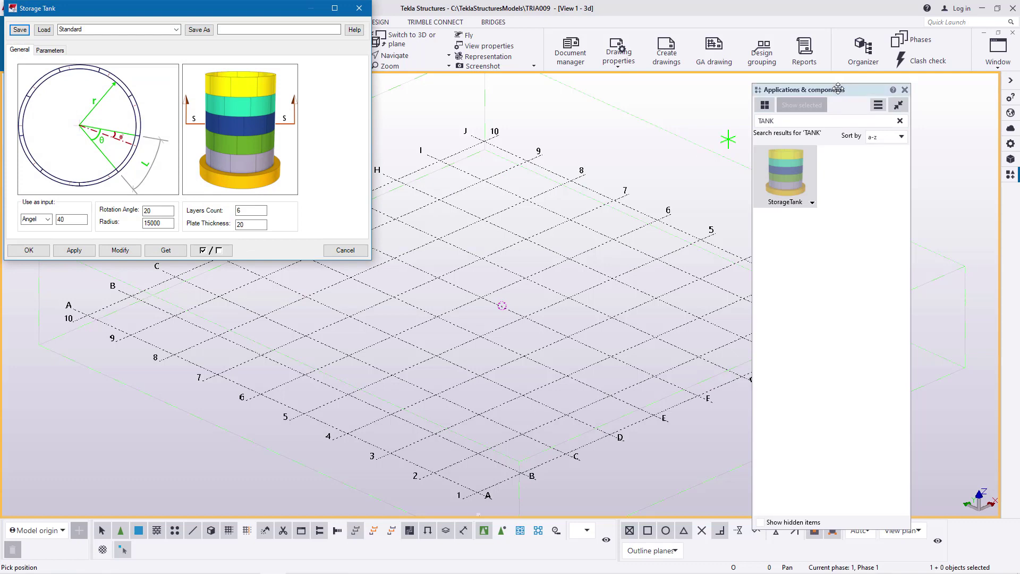
# Step: Dock the catalog panel beside the model and reposition the Storage Tank settings window
pyautogui.moveTo(839, 89); pyautogui.dragTo(922, 77)
pyautogui.moveTo(224, 15); pyautogui.dragTo(731, 124)
pyautogui.moveTo(485, 304); pyautogui.dragTo(365, 319, button='middle')
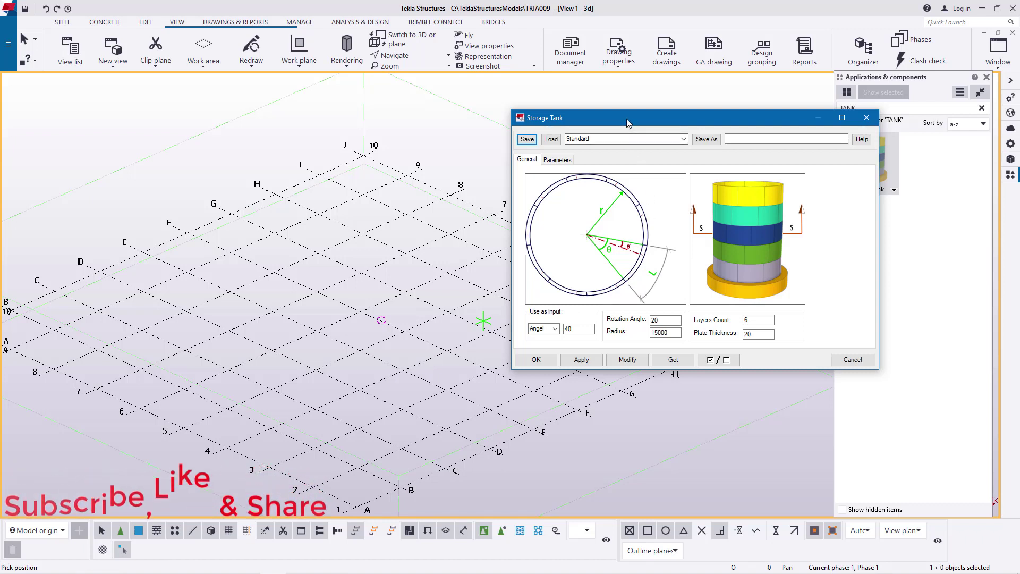
pyautogui.moveTo(628, 123); pyautogui.dragTo(532, 149)
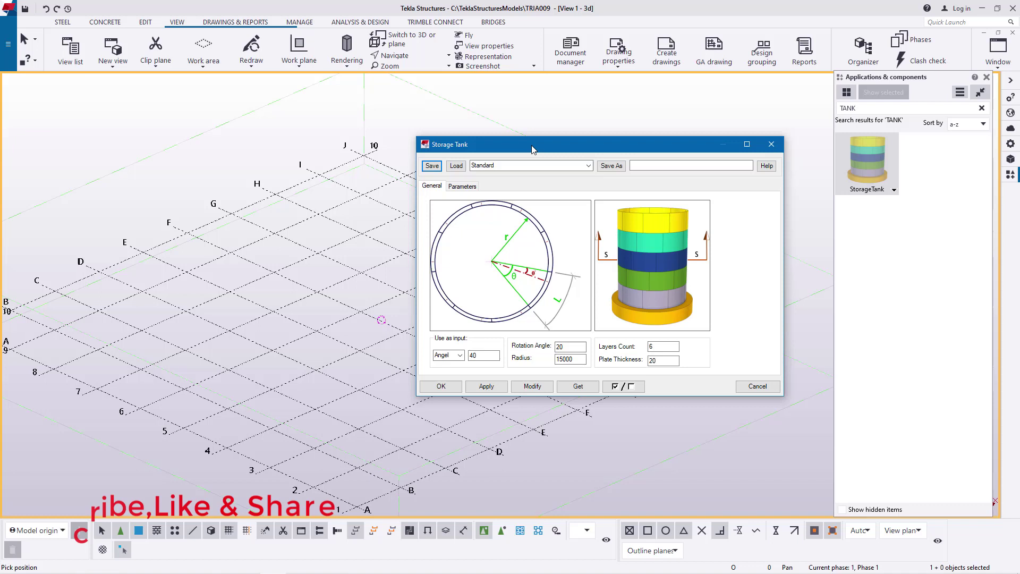
pyautogui.click(462, 187)
pyautogui.click(431, 186)
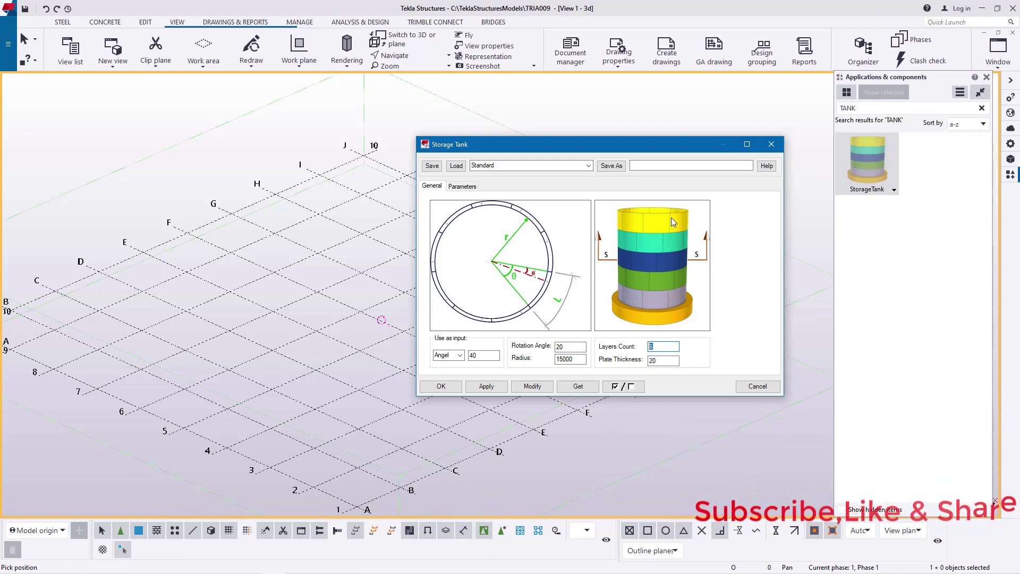
pyautogui.click(660, 361)
pyautogui.moveTo(572, 359); pyautogui.dragTo(564, 359)
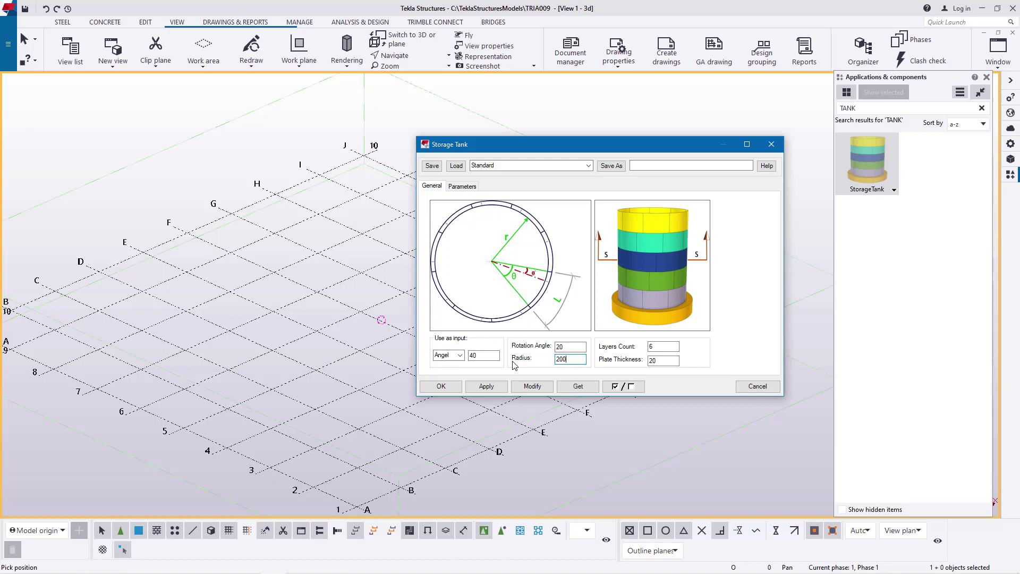
pyautogui.write('15000')
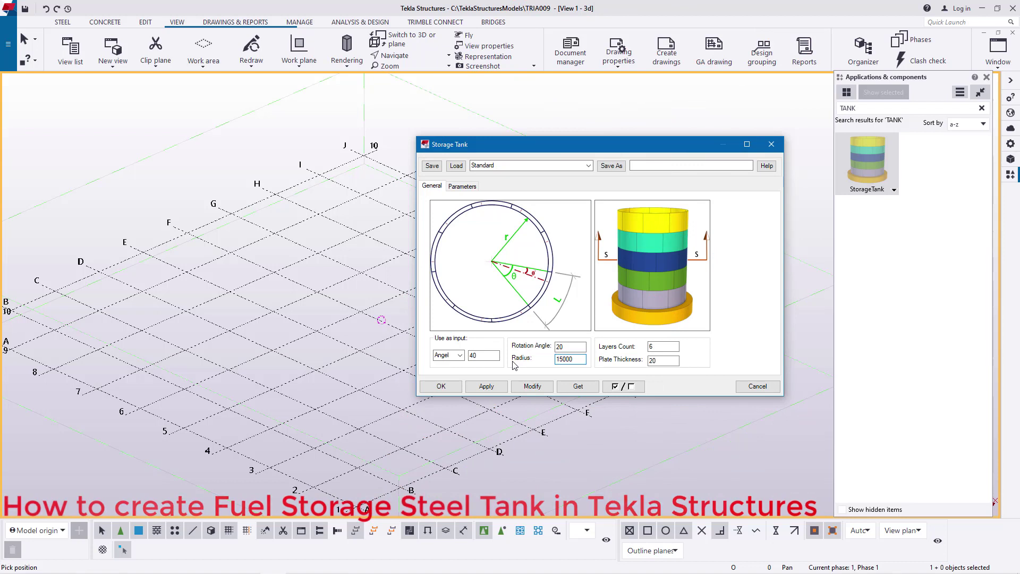
pyautogui.click(460, 355)
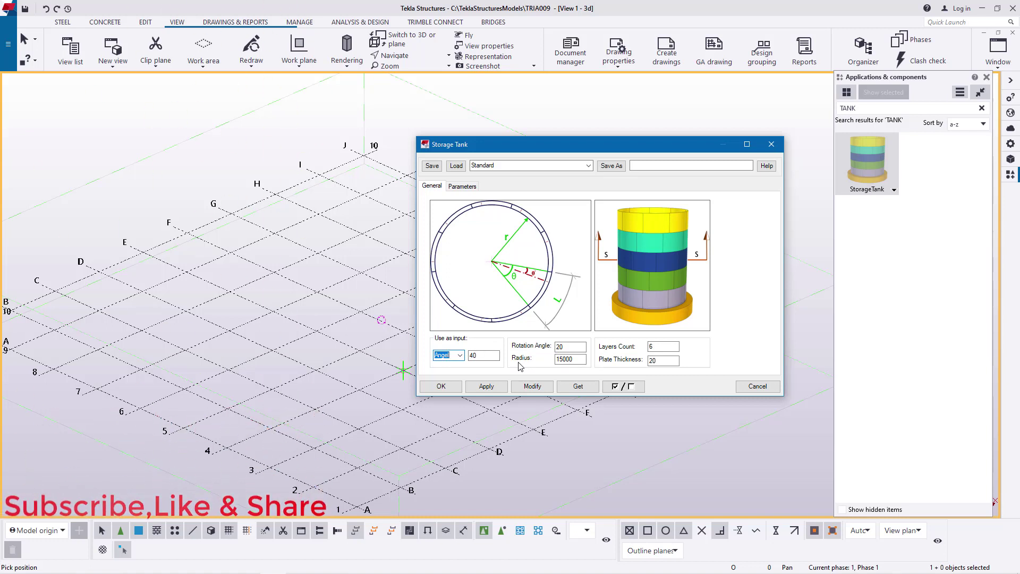
pyautogui.click(664, 346)
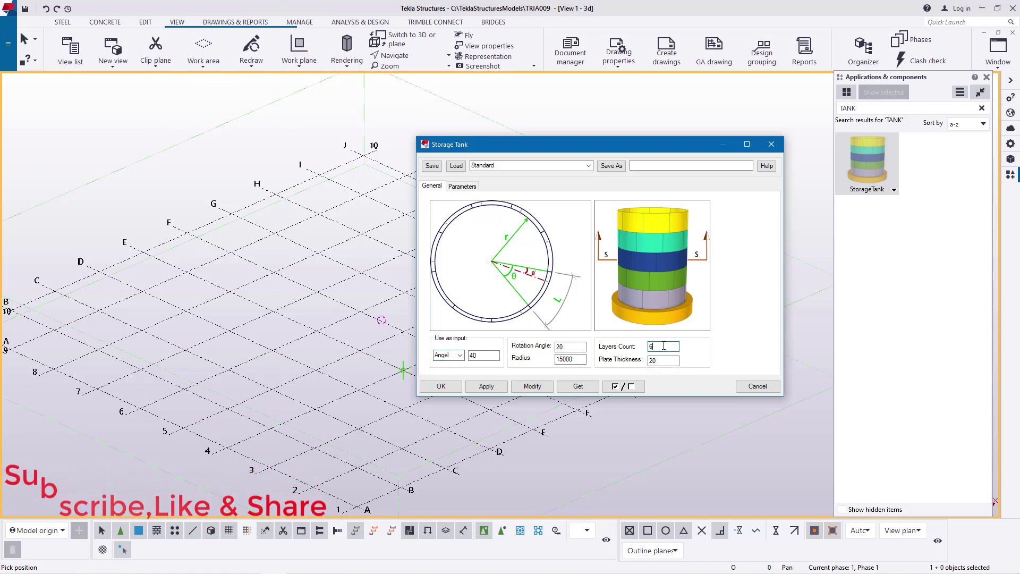
pyautogui.click(572, 350)
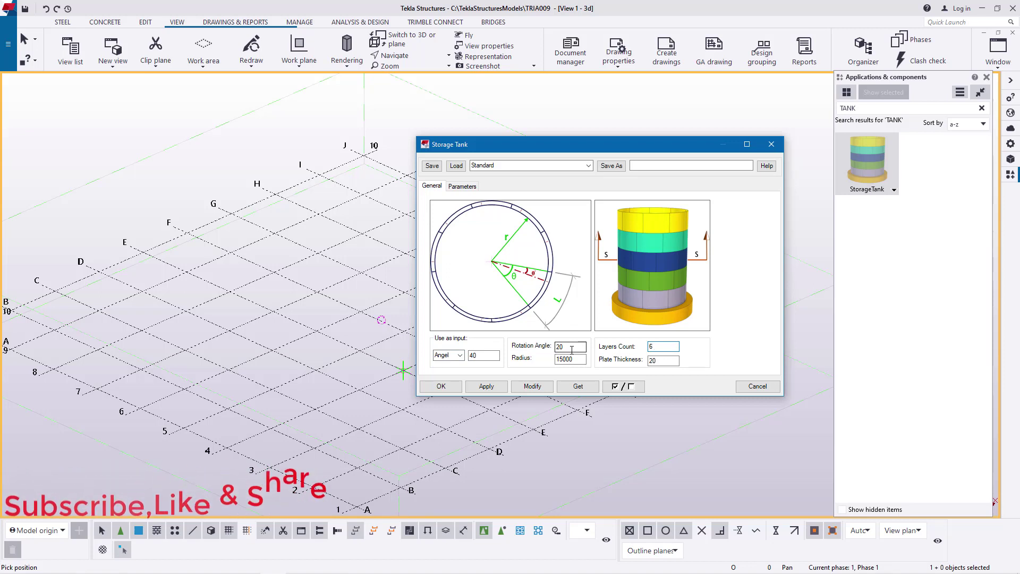
# Step: Show the per-layer Parameters table and copy the course thickness value 20
pyautogui.click(462, 186)
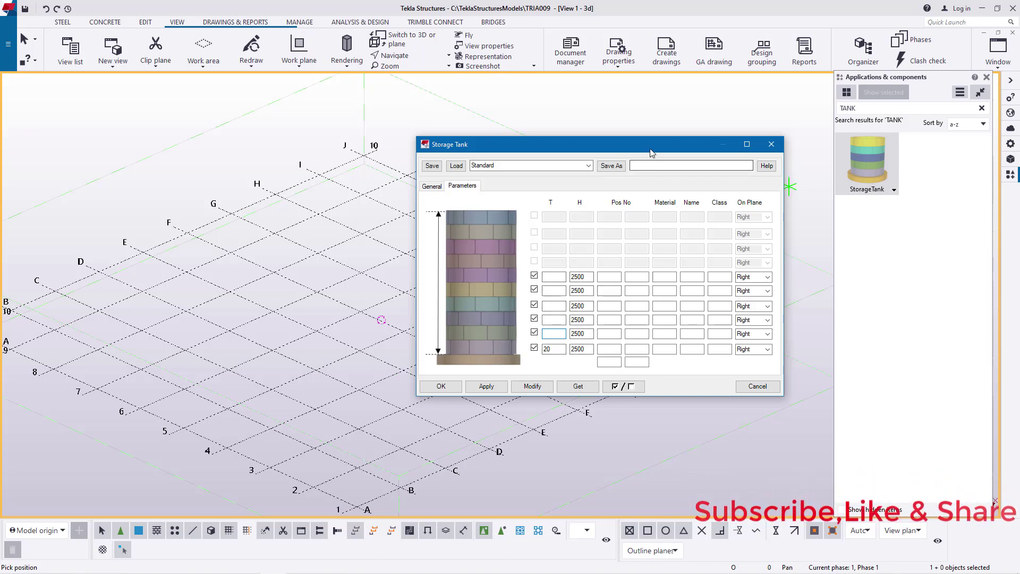
pyautogui.moveTo(655, 155); pyautogui.dragTo(557, 213)
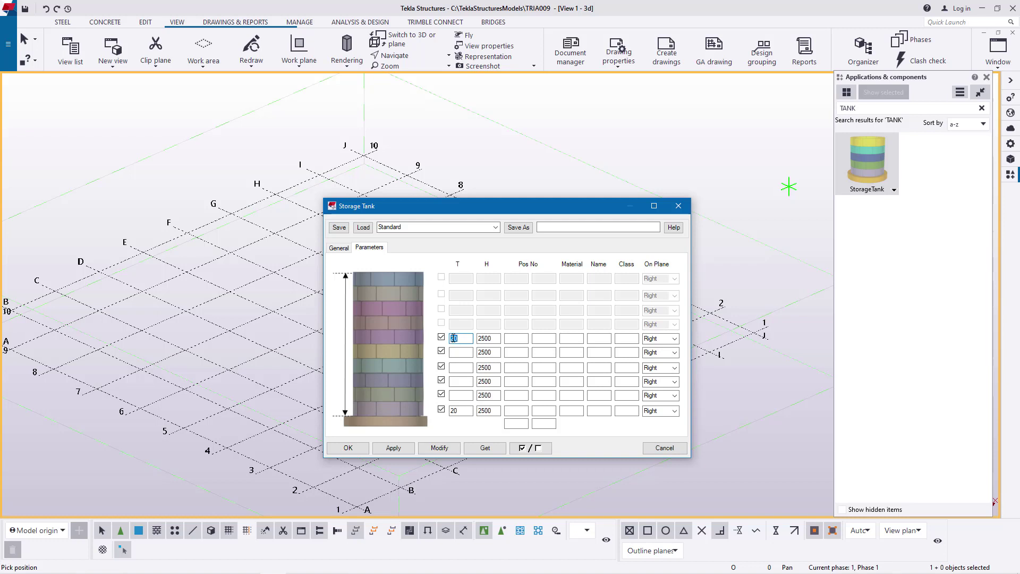
pyautogui.rightClick(453, 339)
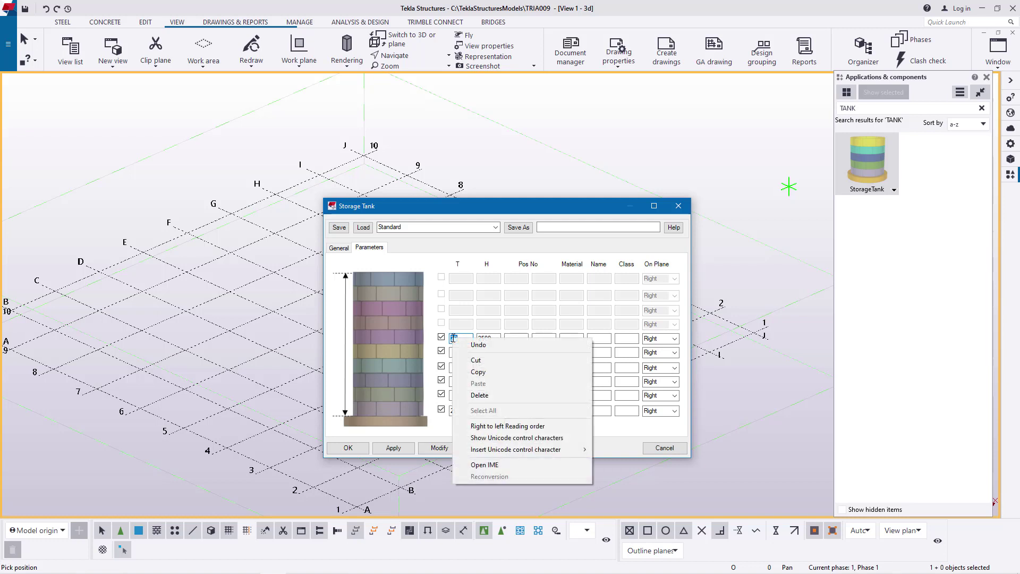
pyautogui.click(480, 372)
# Step: Paste thickness 20 into the T fields of rows 6 through 9, then return to General
pyautogui.rightClick(460, 354)
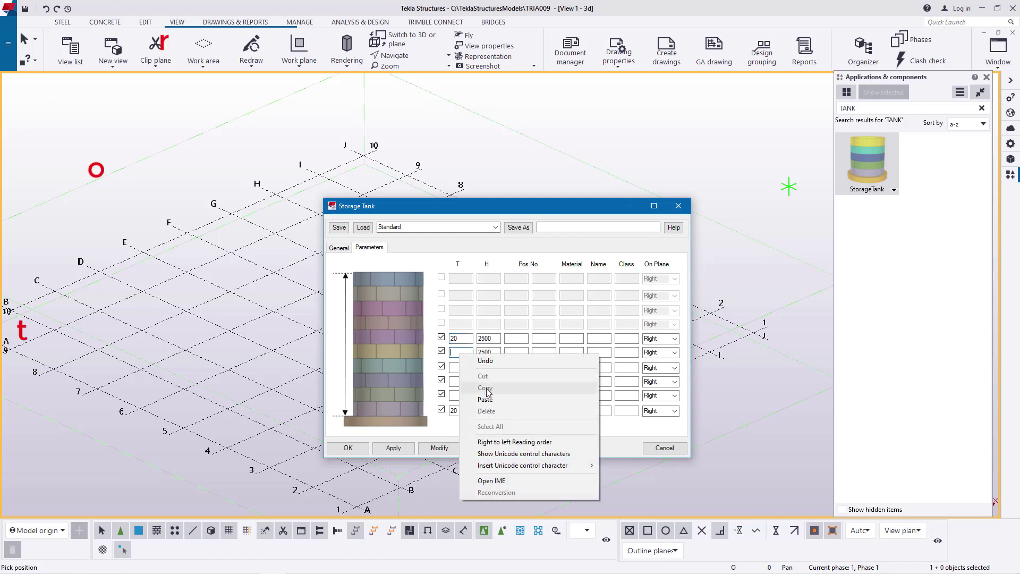
pyautogui.click(485, 399)
pyautogui.rightClick(460, 368)
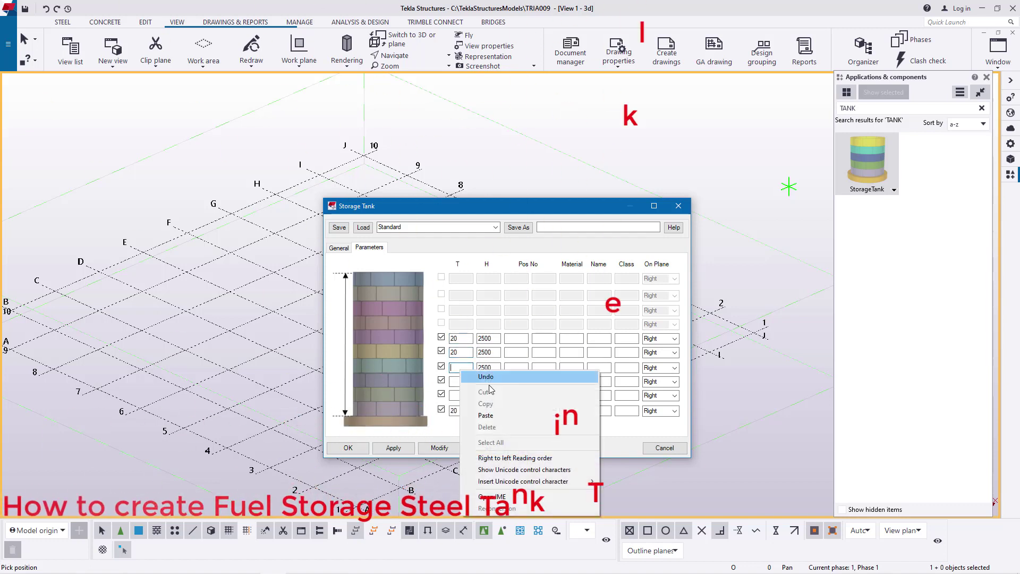
pyautogui.click(485, 415)
pyautogui.rightClick(459, 382)
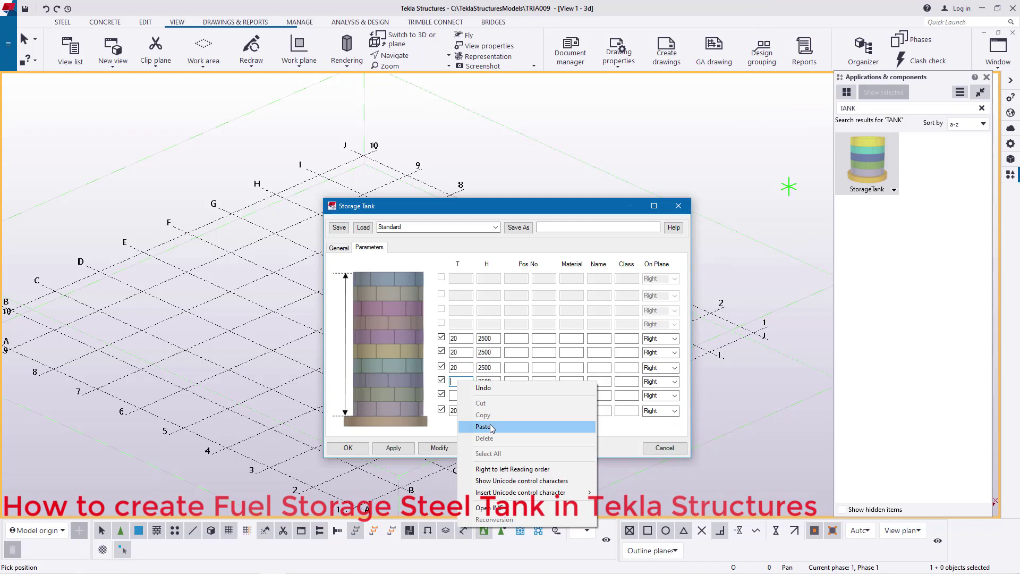
pyautogui.click(483, 426)
pyautogui.click(458, 393)
pyautogui.rightClick(458, 394)
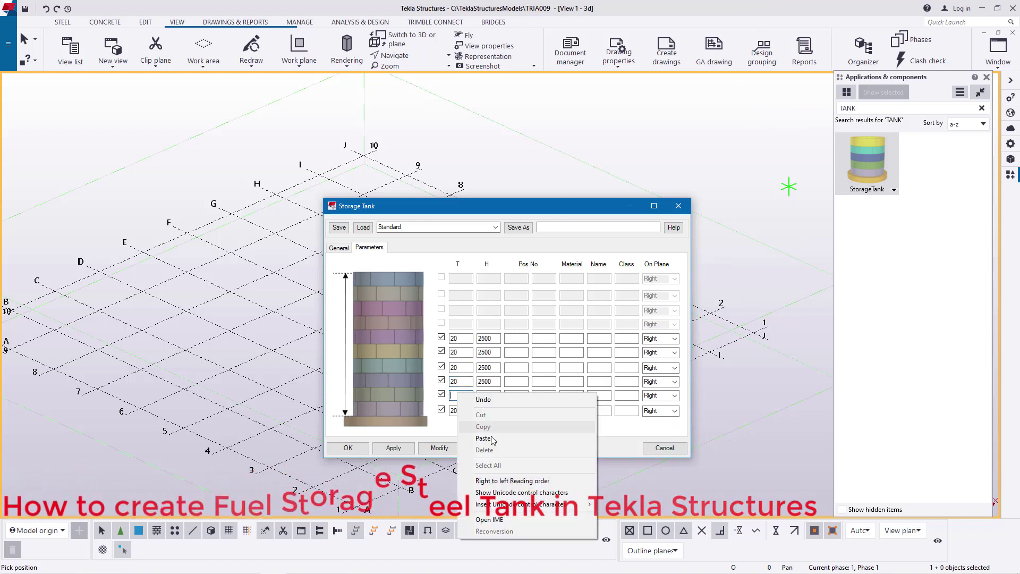
pyautogui.click(484, 439)
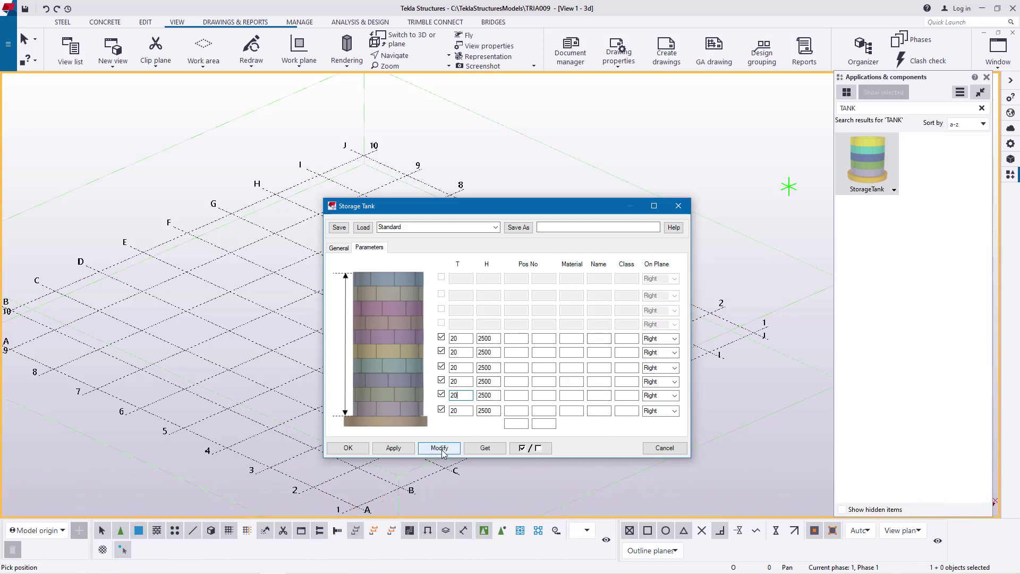
pyautogui.click(338, 248)
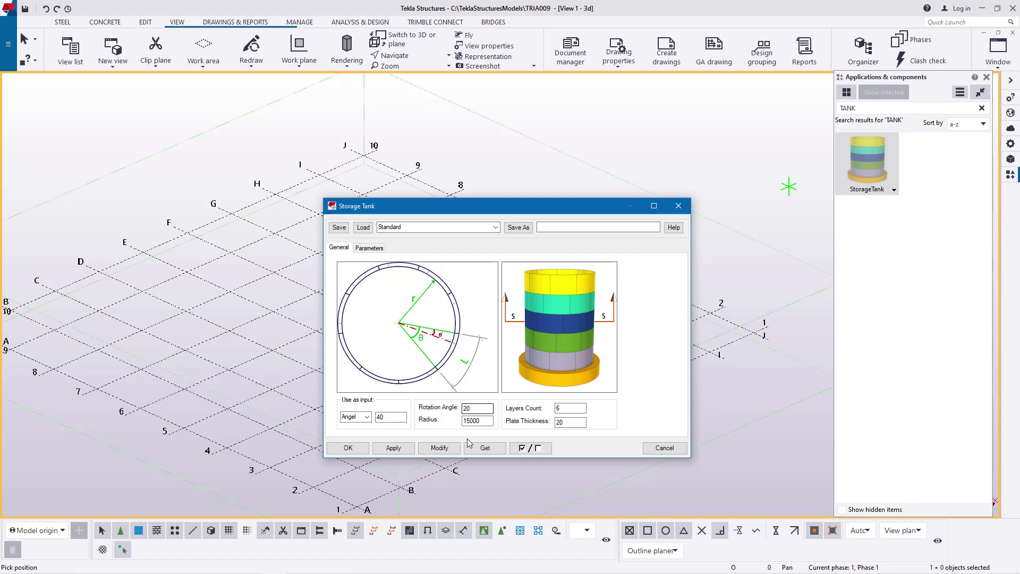
# Step: Place the six-course storage tank at a picked point in the model
pyautogui.click(363, 451)
pyautogui.scroll(2, 323, 330)
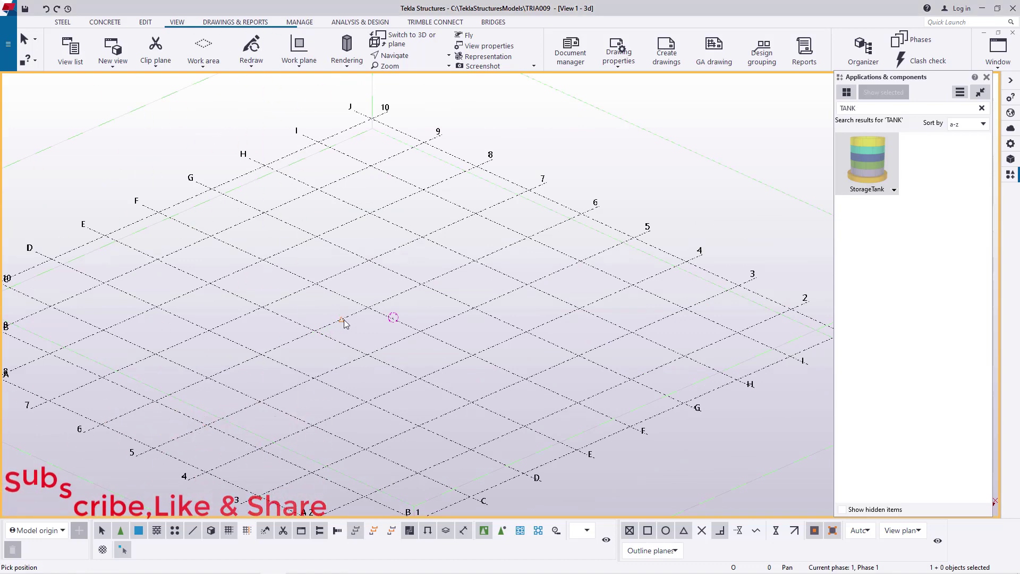
pyautogui.click(343, 319)
pyautogui.rightClick(622, 186)
pyautogui.click(647, 195)
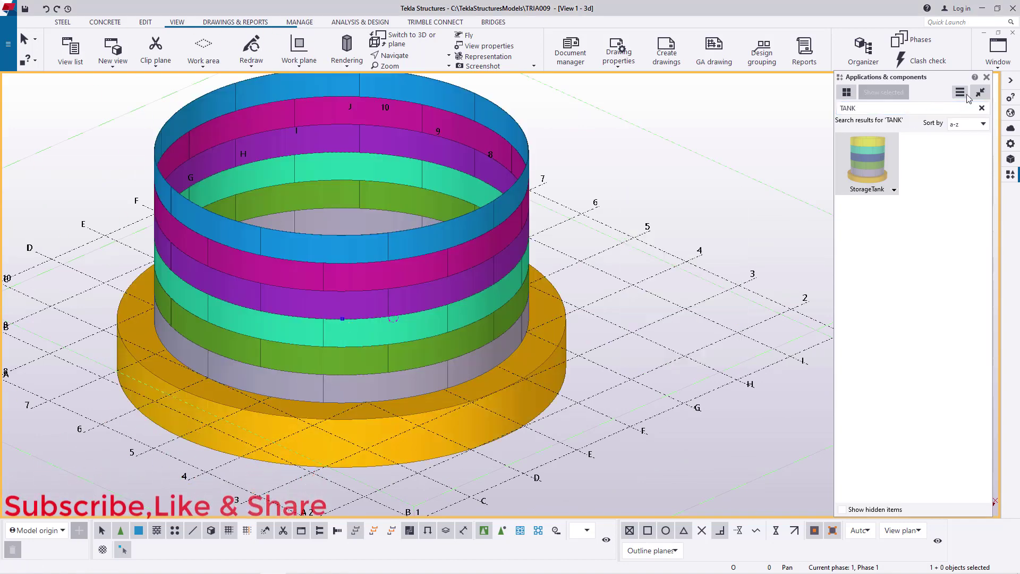
# Step: Orbit and pan the 3D view to see the side of the new tank shell
pyautogui.scroll(3, 638, 250)
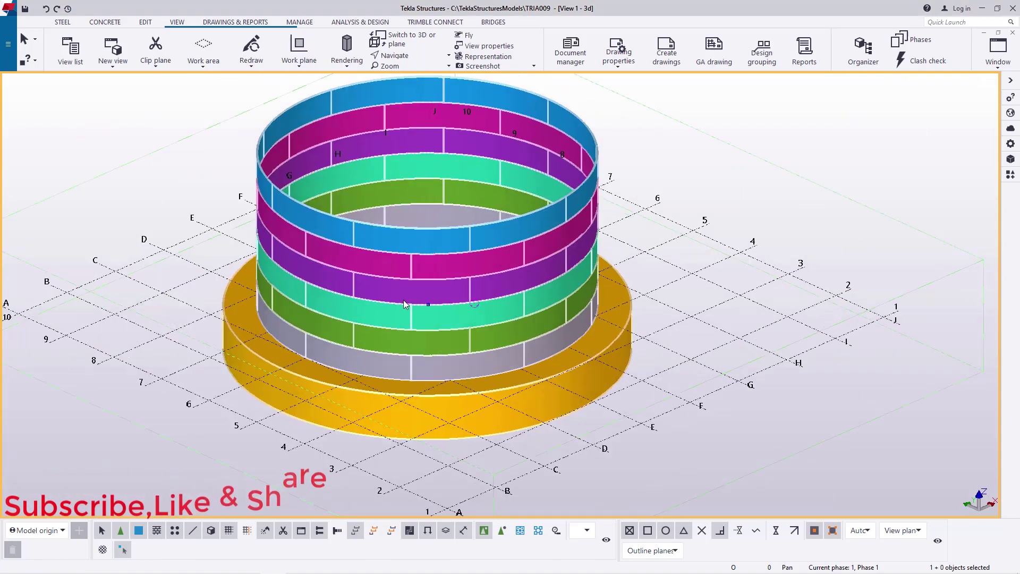
pyautogui.click(403, 55)
pyautogui.click(417, 72)
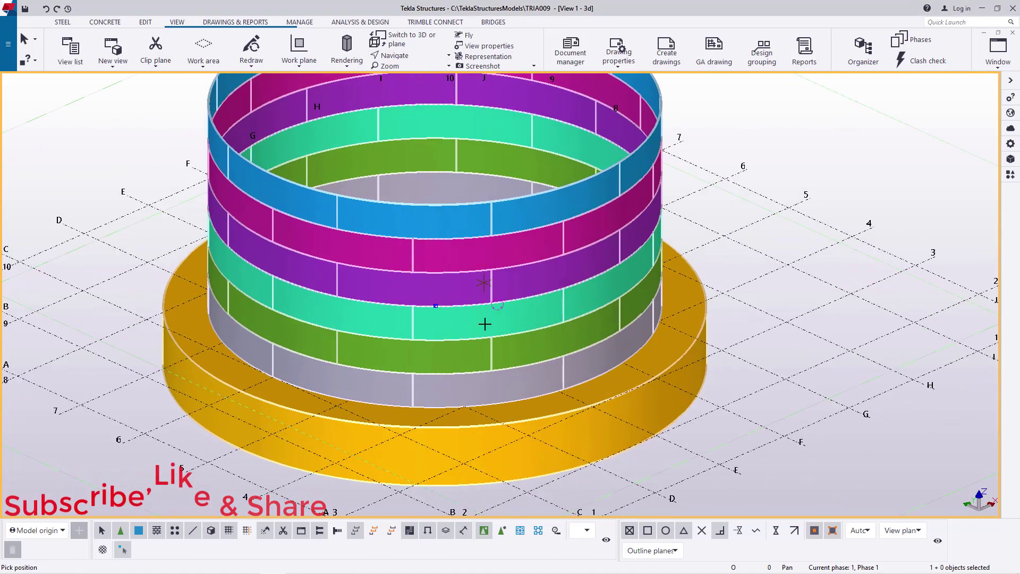
pyautogui.moveTo(499, 352); pyautogui.dragTo(572, 282)
pyautogui.scroll(5, 490, 262)
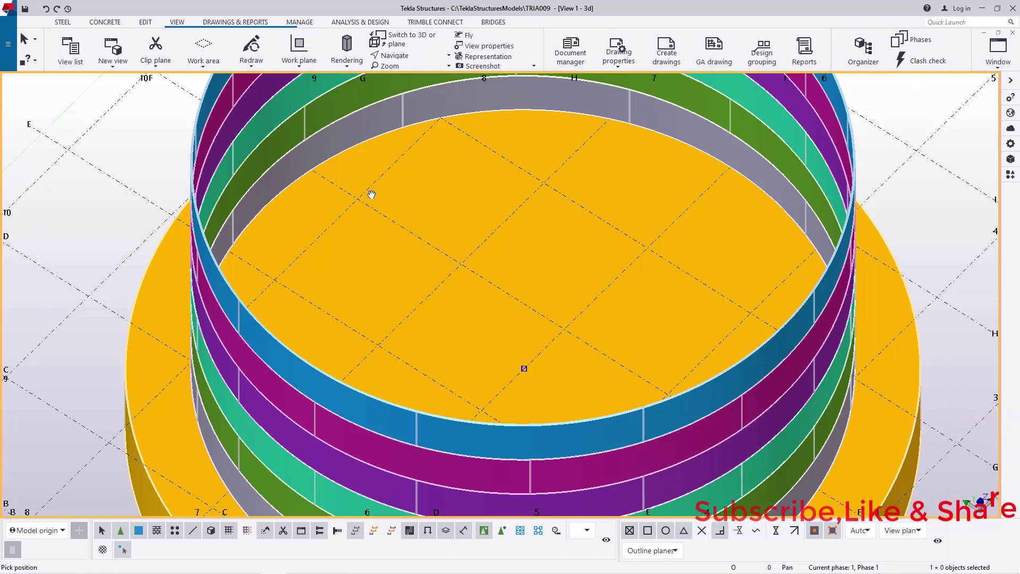
pyautogui.scroll(-5, 494, 282)
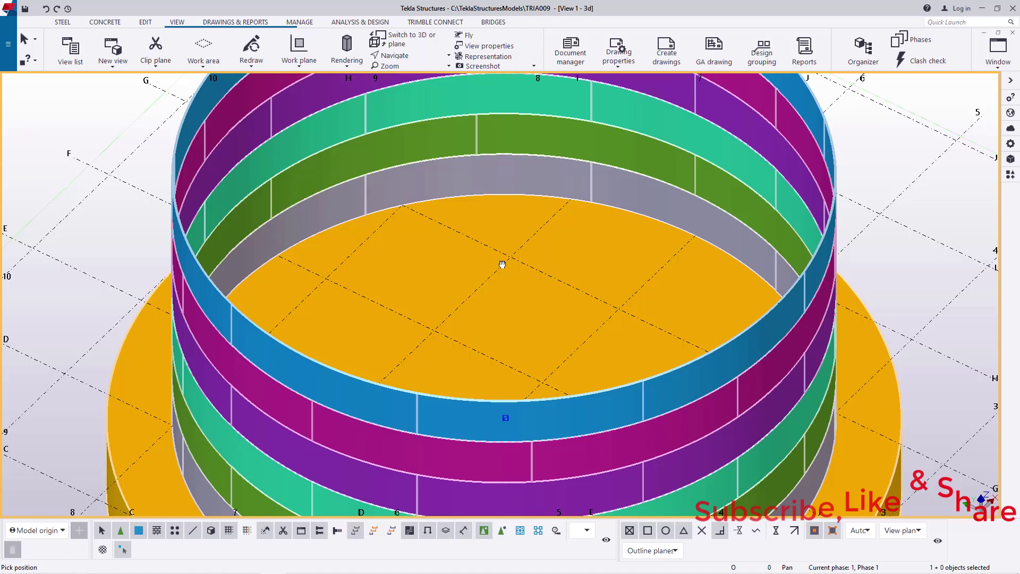
pyautogui.moveTo(460, 289); pyautogui.dragTo(496, 293)
pyautogui.rightClick(878, 139)
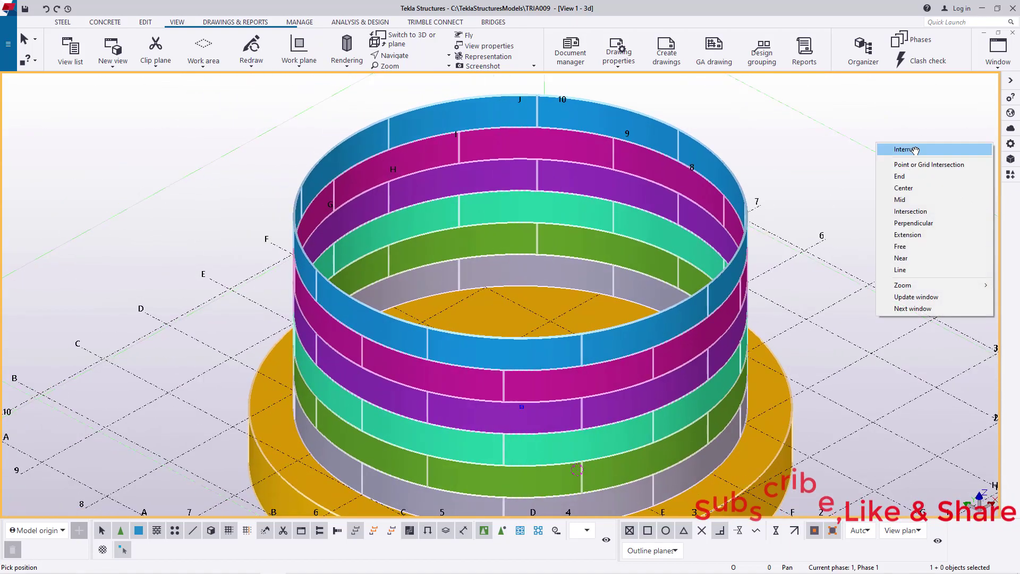
pyautogui.click(903, 148)
pyautogui.scroll(3, 524, 396)
pyautogui.scroll(-2, 509, 301)
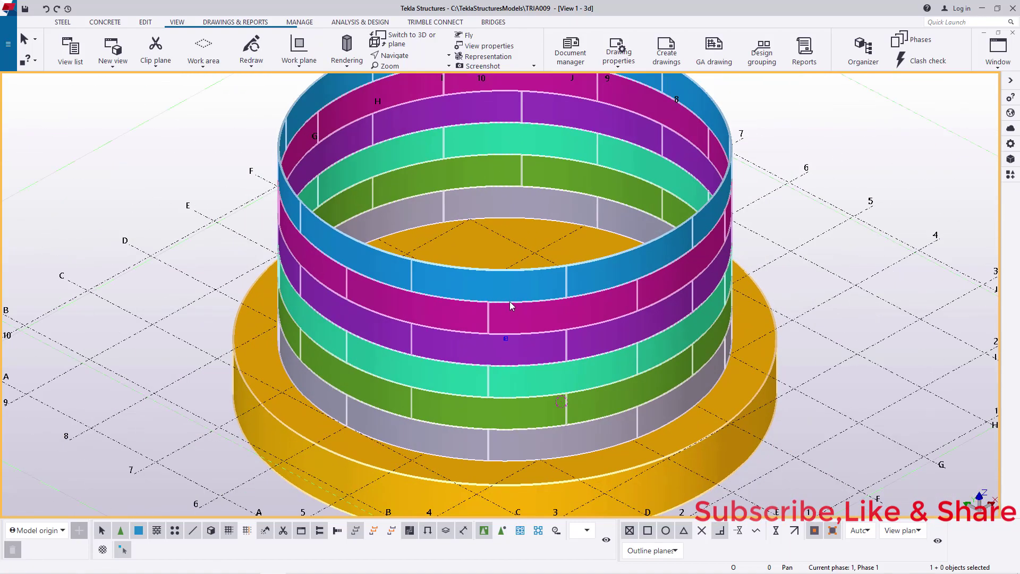
pyautogui.scroll(1, 544, 393)
pyautogui.scroll(1, 544, 312)
# Step: Reopen the tank's properties and enter 10 as the Layers Count
pyautogui.doubleClick(544, 312)
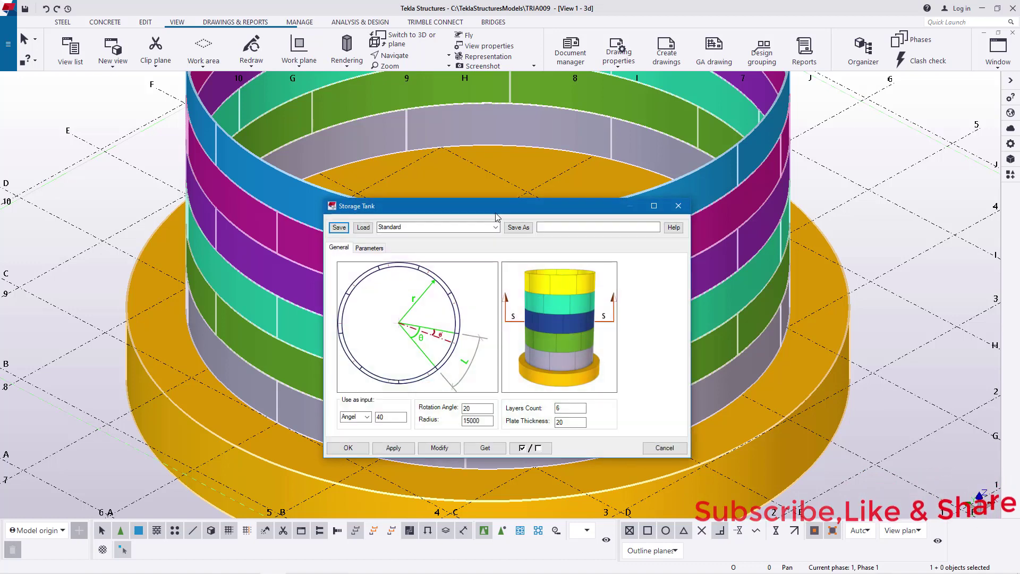
pyautogui.moveTo(491, 208); pyautogui.dragTo(700, 211)
pyautogui.scroll(3, 269, 369)
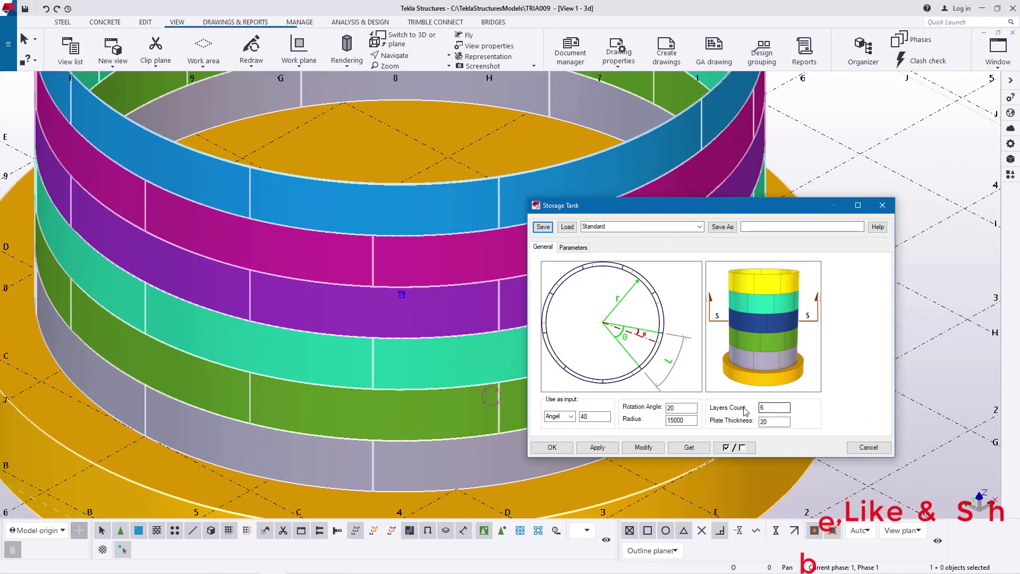
pyautogui.keyDown('ctrl'); pyautogui.moveTo(269, 410); pyautogui.dragTo(412, 404, button='middle'); pyautogui.keyUp('ctrl')
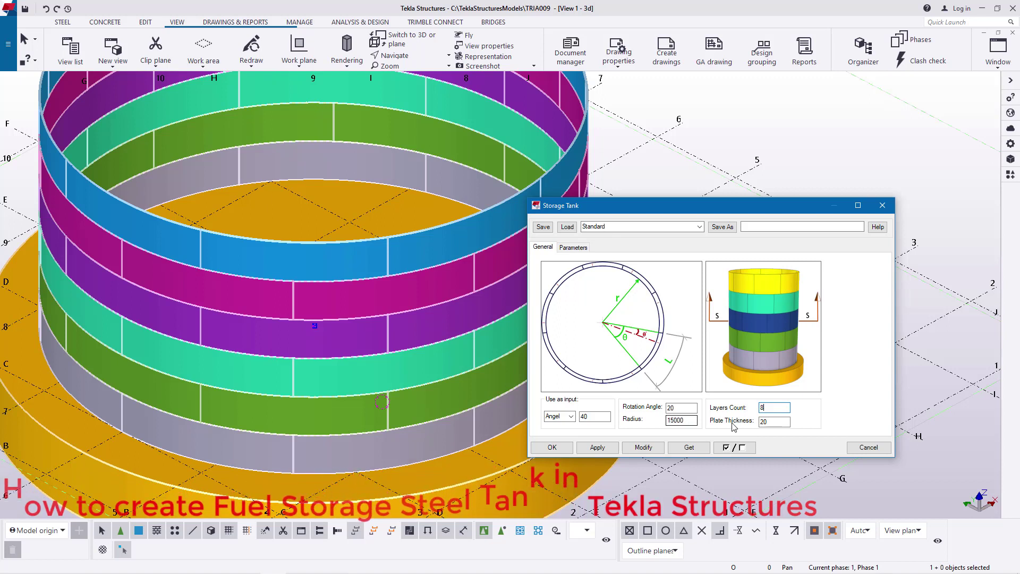
pyautogui.doubleClick(766, 408)
pyautogui.write('1')
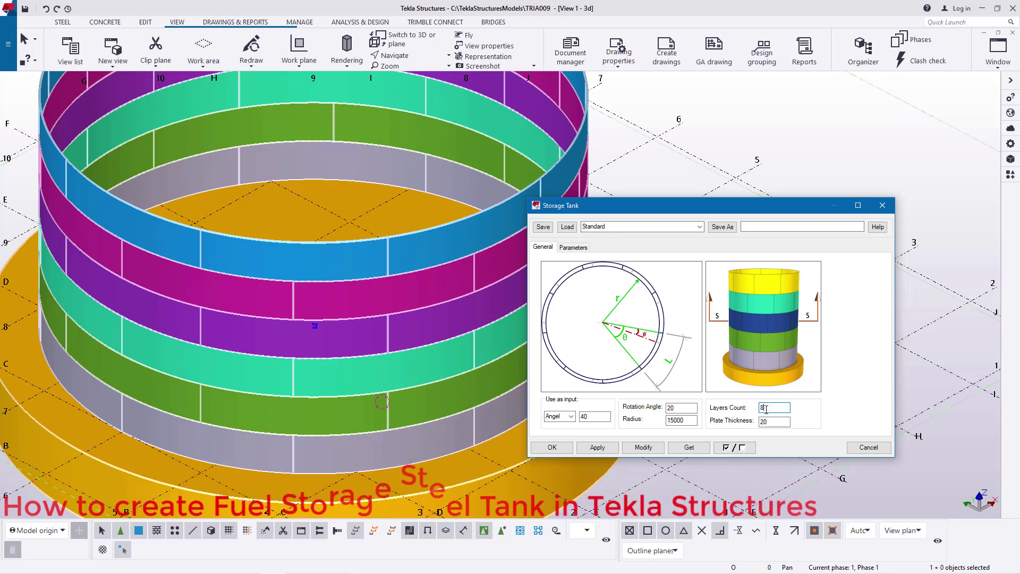
pyautogui.write('0')
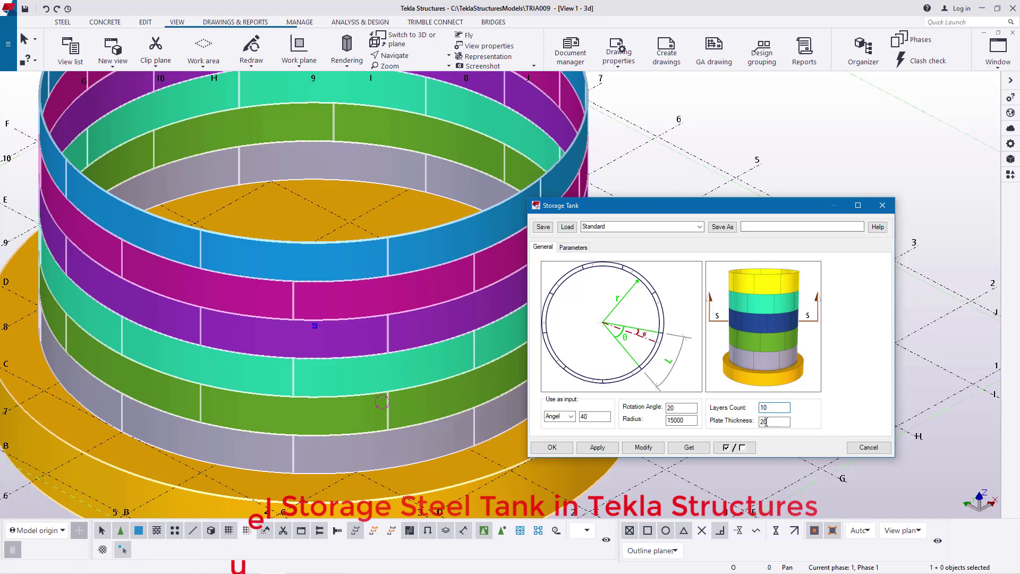
# Step: Modify the tank to ten layers and show the per-layer thickness and height table
pyautogui.click(646, 450)
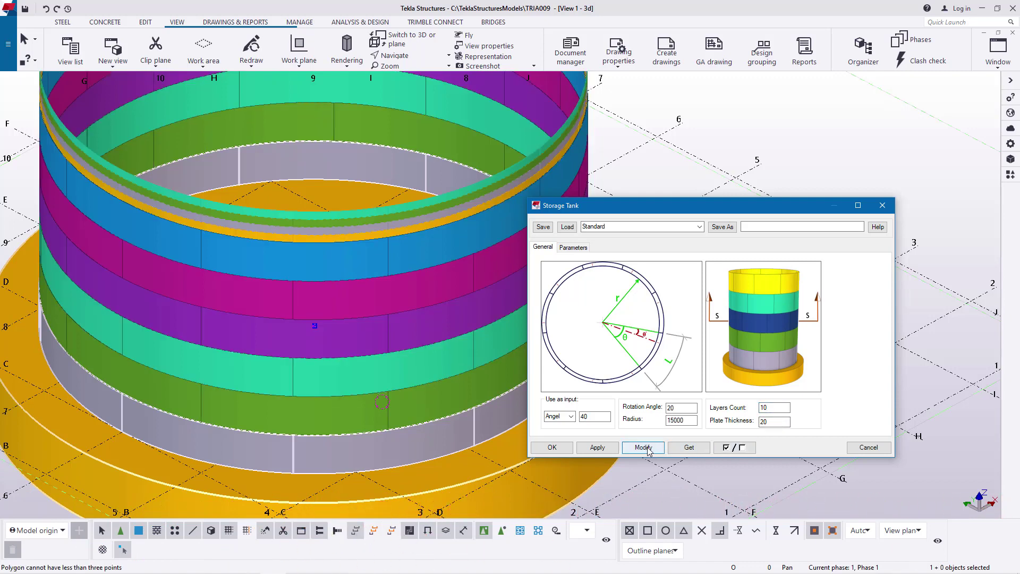
pyautogui.scroll(8, 342, 250)
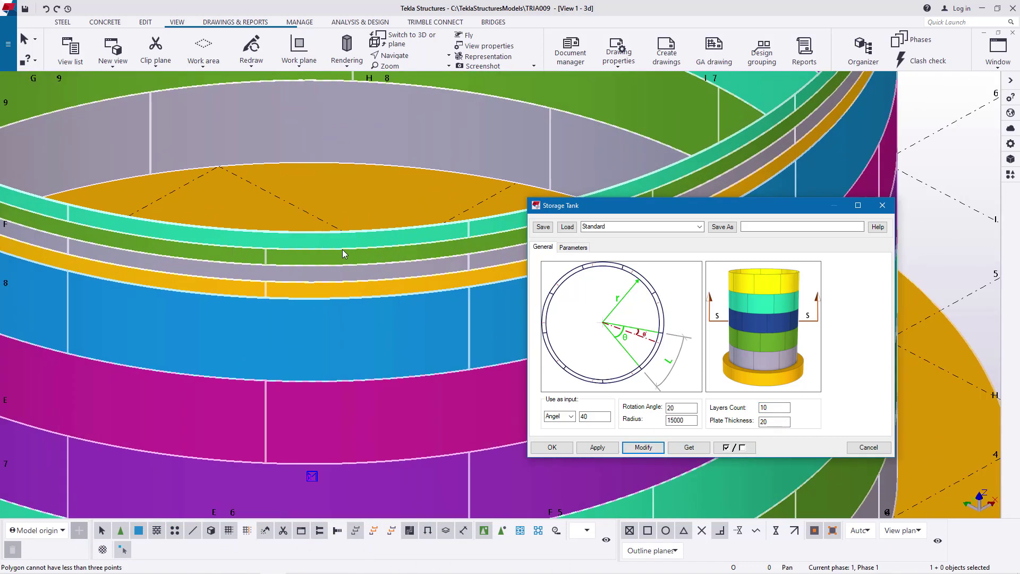
pyautogui.scroll(-2, 275, 291)
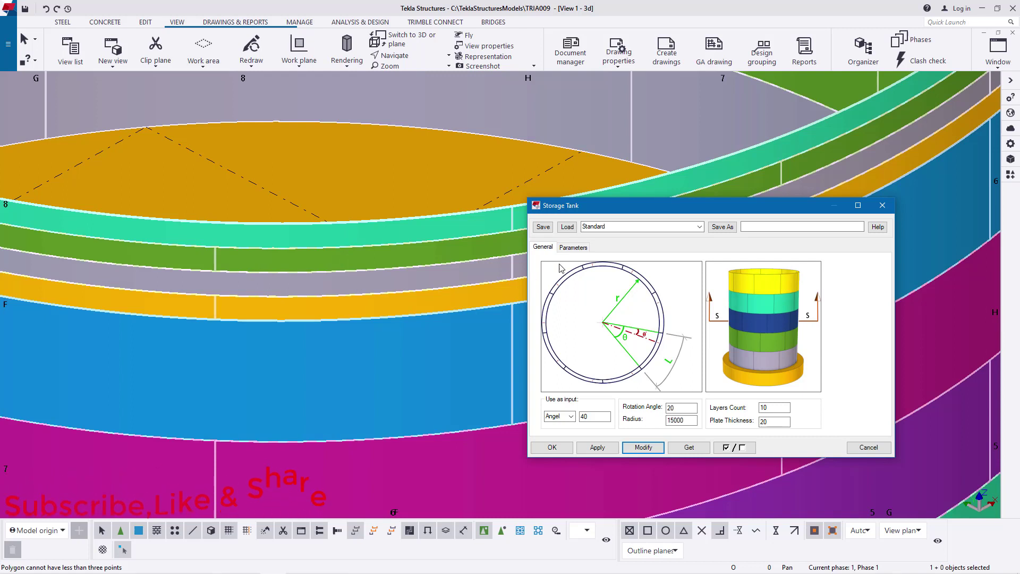
pyautogui.click(574, 248)
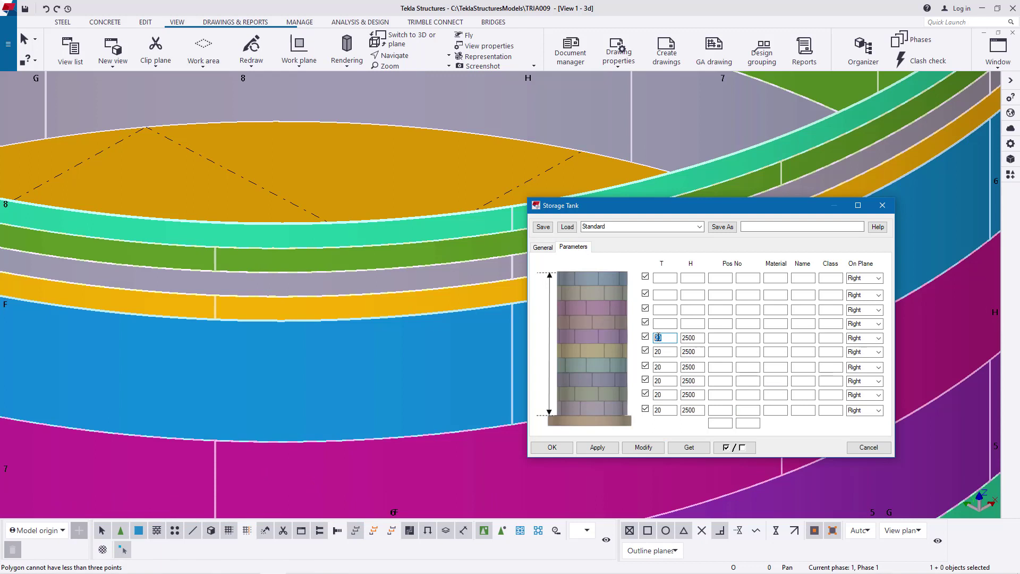
# Step: Copy thickness 20 into the four empty top T fields
pyautogui.rightClick(657, 337)
pyautogui.click(681, 372)
pyautogui.rightClick(663, 276)
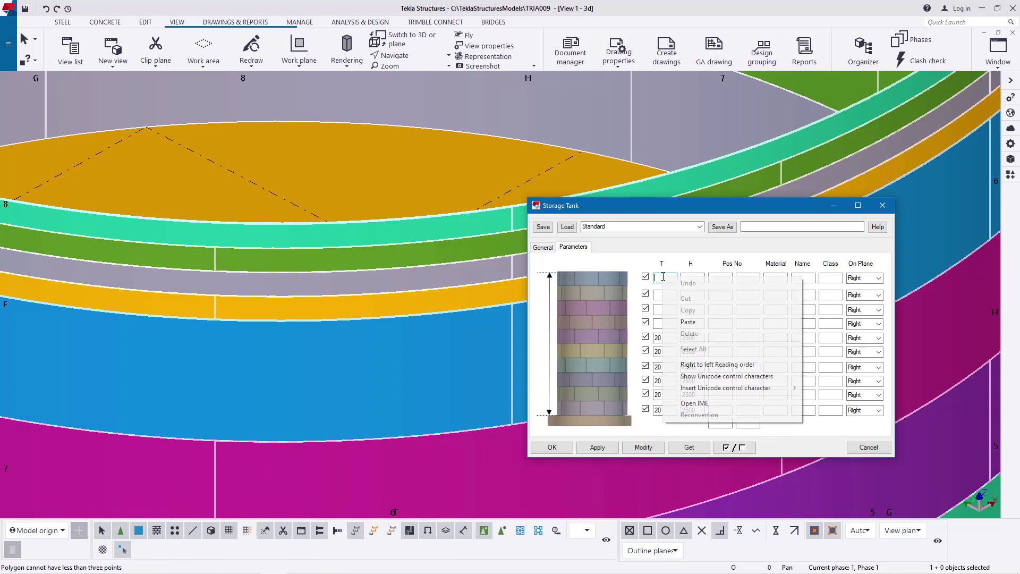
pyautogui.click(685, 322)
pyautogui.rightClick(668, 295)
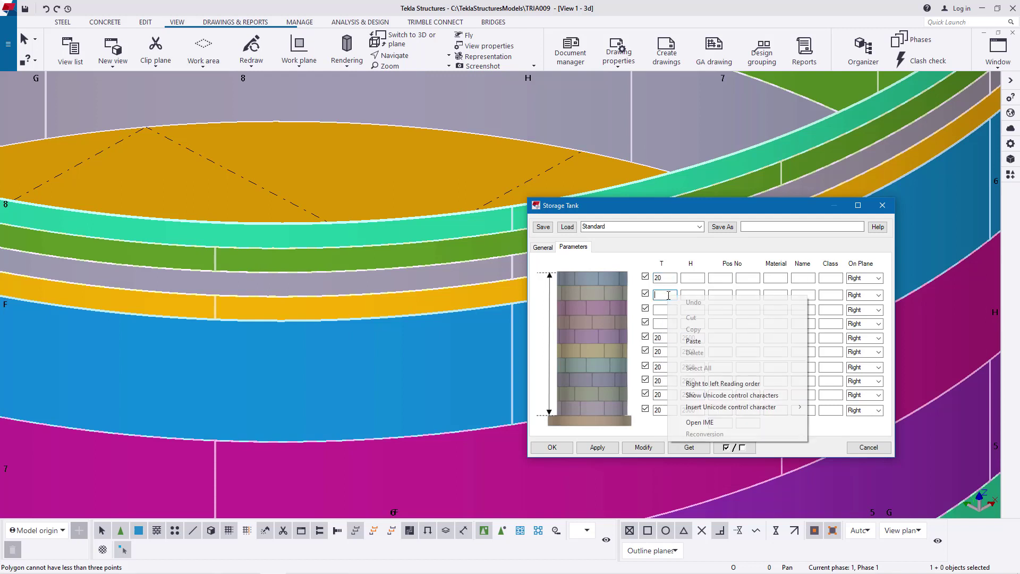
pyautogui.click(686, 341)
pyautogui.click(662, 312)
pyautogui.rightClick(662, 312)
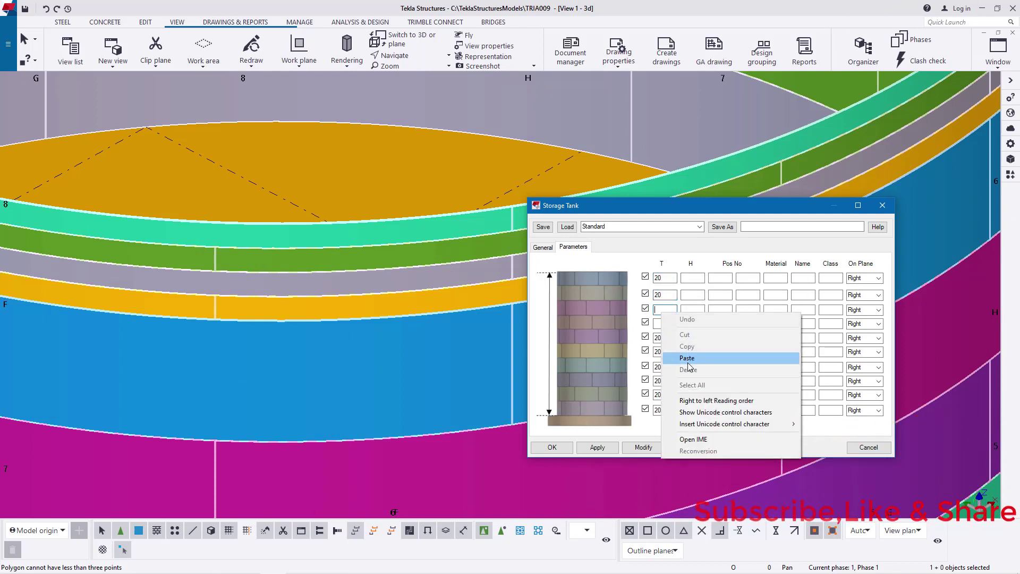
pyautogui.click(685, 358)
pyautogui.click(670, 324)
pyautogui.rightClick(670, 323)
pyautogui.click(685, 369)
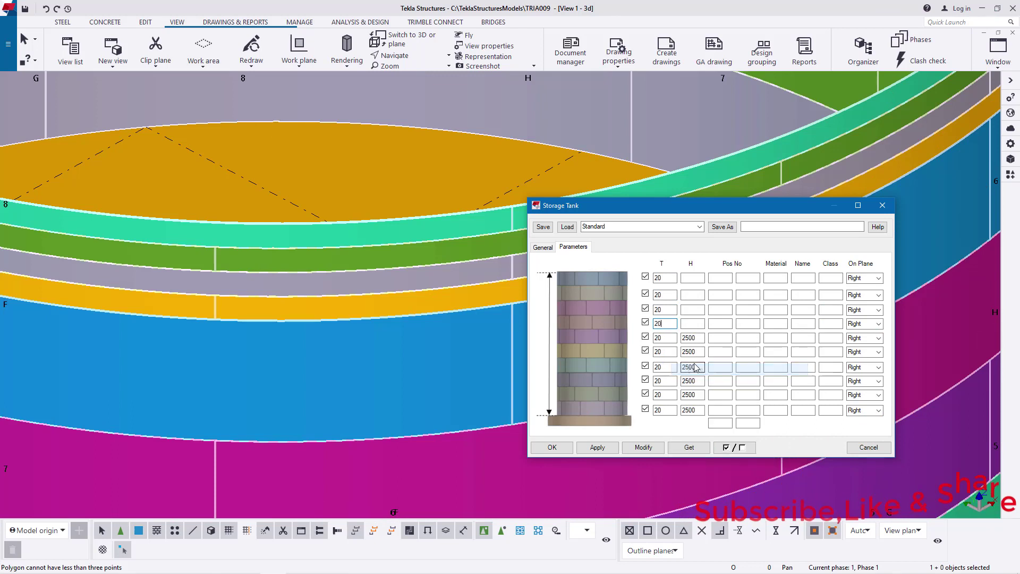
# Step: Copy height 2500 into the four empty H fields and modify the tank
pyautogui.rightClick(683, 338)
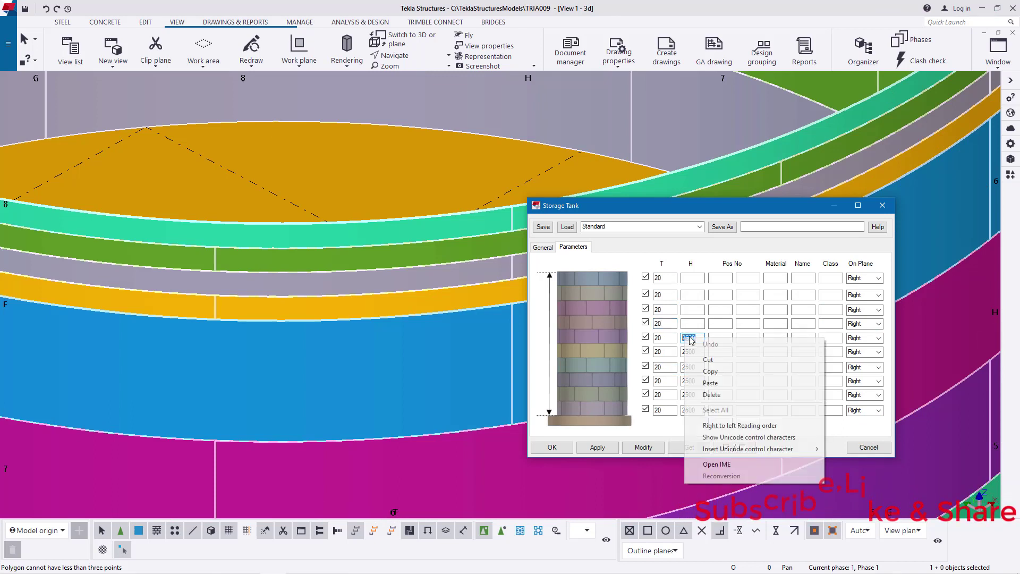
pyautogui.click(710, 371)
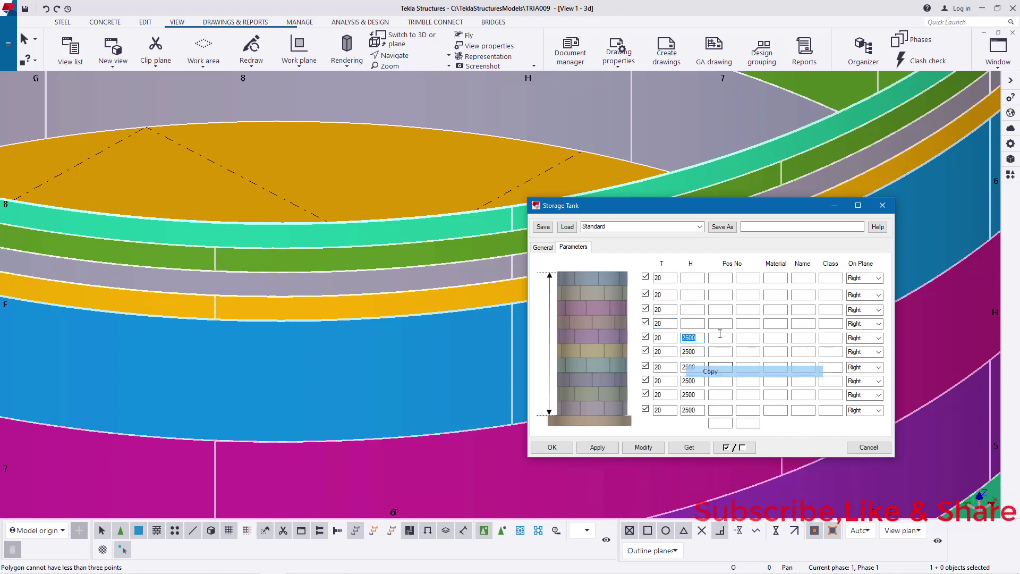
pyautogui.rightClick(691, 277)
pyautogui.click(716, 322)
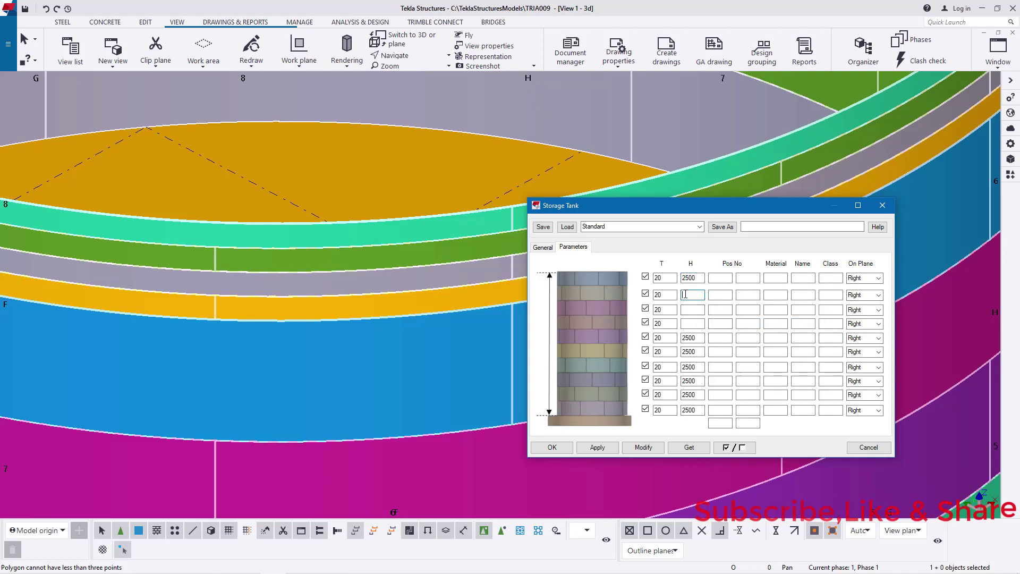
pyautogui.rightClick(685, 294)
pyautogui.click(707, 339)
pyautogui.rightClick(692, 310)
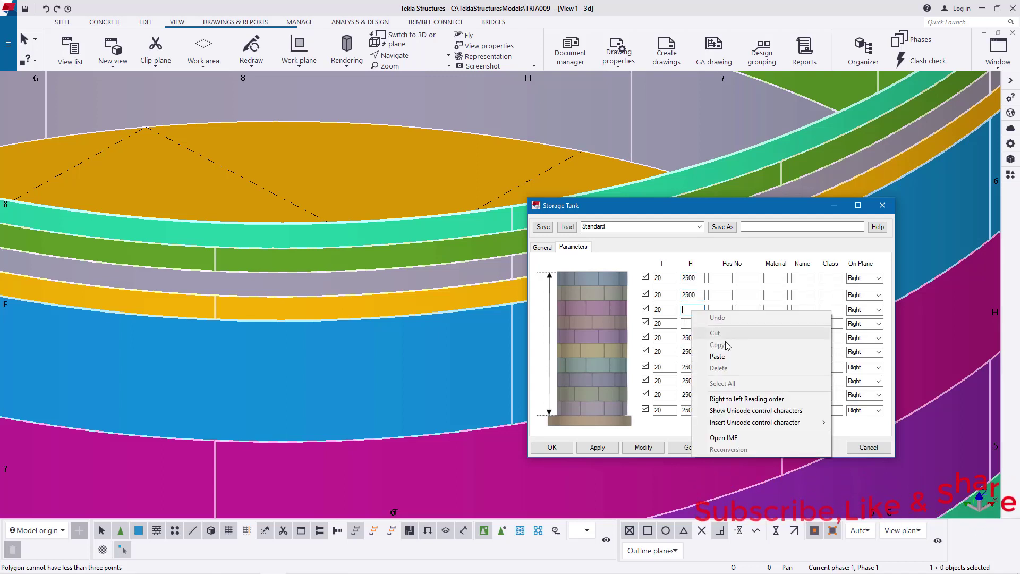
pyautogui.click(714, 356)
pyautogui.rightClick(685, 323)
pyautogui.click(731, 366)
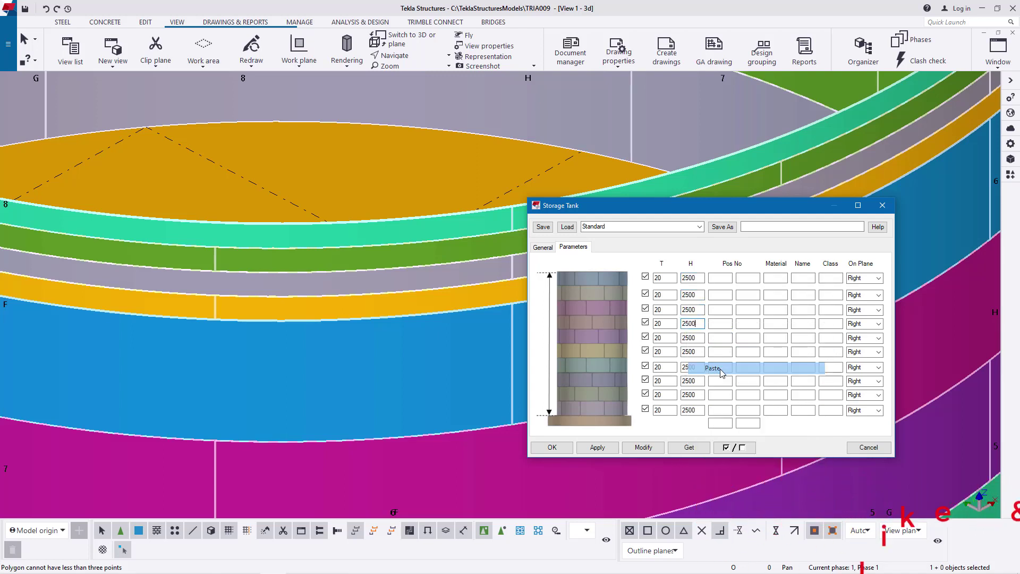
pyautogui.click(643, 447)
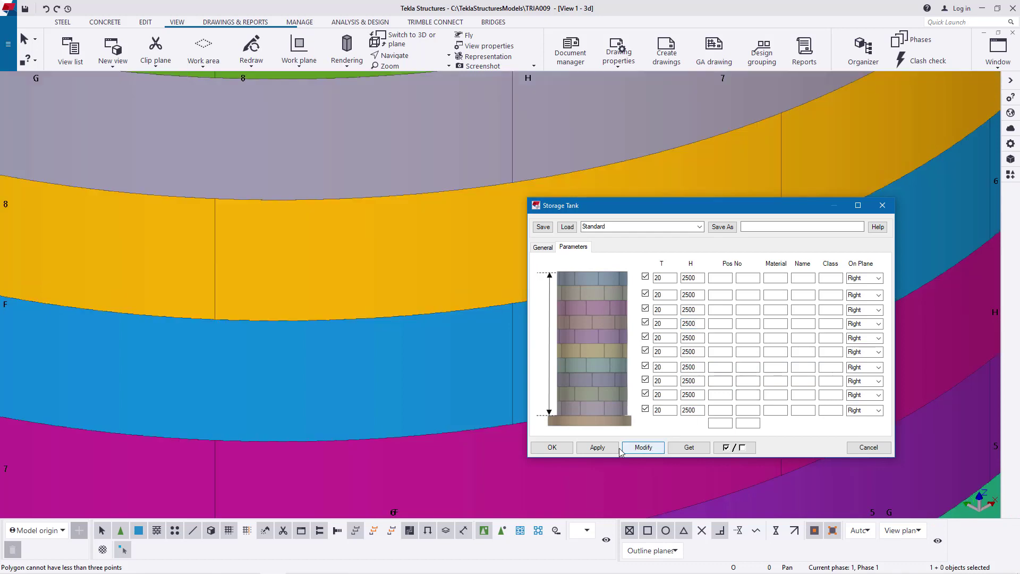
# Step: Close the Storage Tank properties with OK
pyautogui.click(552, 447)
pyautogui.scroll(-5, 552, 336)
pyautogui.scroll(-2, 558, 308)
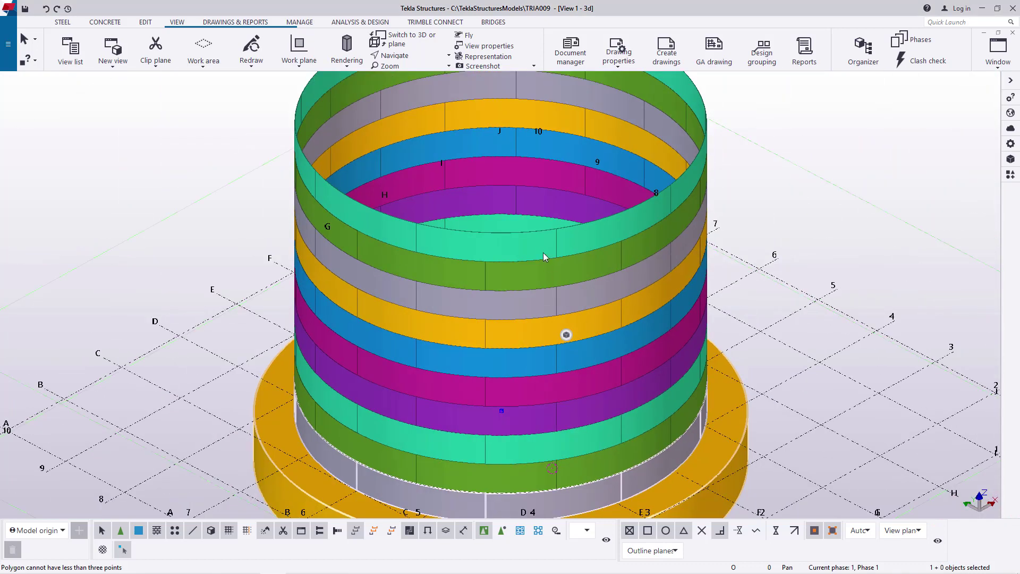
pyautogui.scroll(2, 543, 253)
# Step: Set a rotation point on the tank and orbit to look down from above
pyautogui.click(402, 56)
pyautogui.click(416, 74)
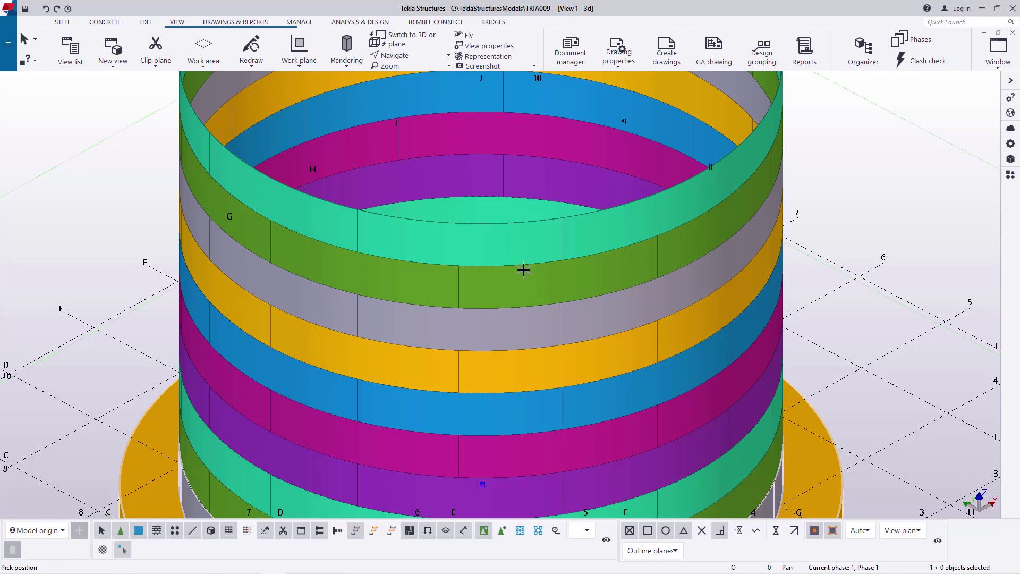
pyautogui.click(524, 269)
pyautogui.keyDown('ctrl'); pyautogui.moveTo(448, 226); pyautogui.dragTo(533, 282, button='middle'); pyautogui.keyUp('ctrl')
pyautogui.rightClick(845, 166)
pyautogui.click(815, 191)
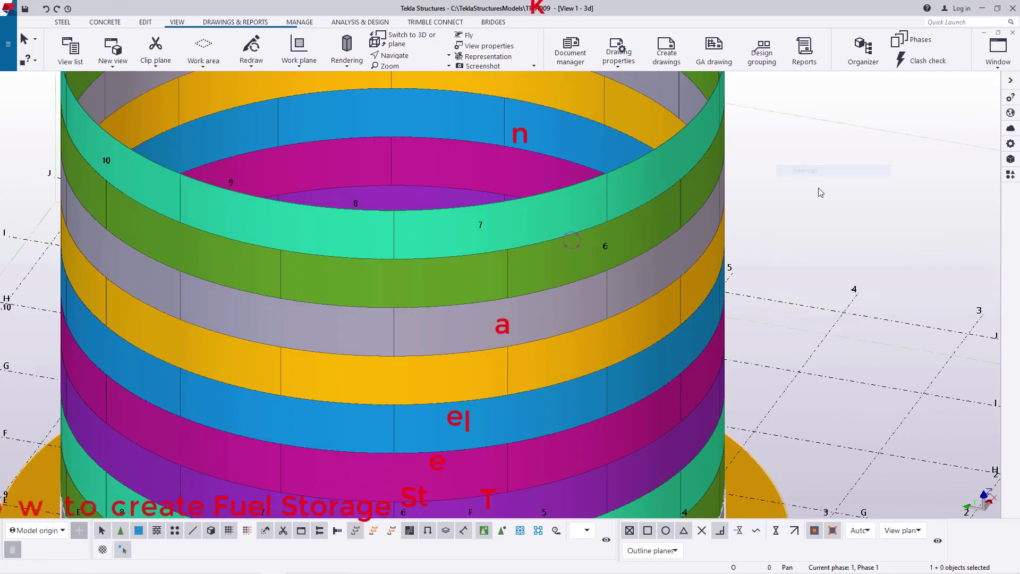
# Step: Set the All group's colour to plain grey in Object Representation and close View Properties
pyautogui.doubleClick(820, 166)
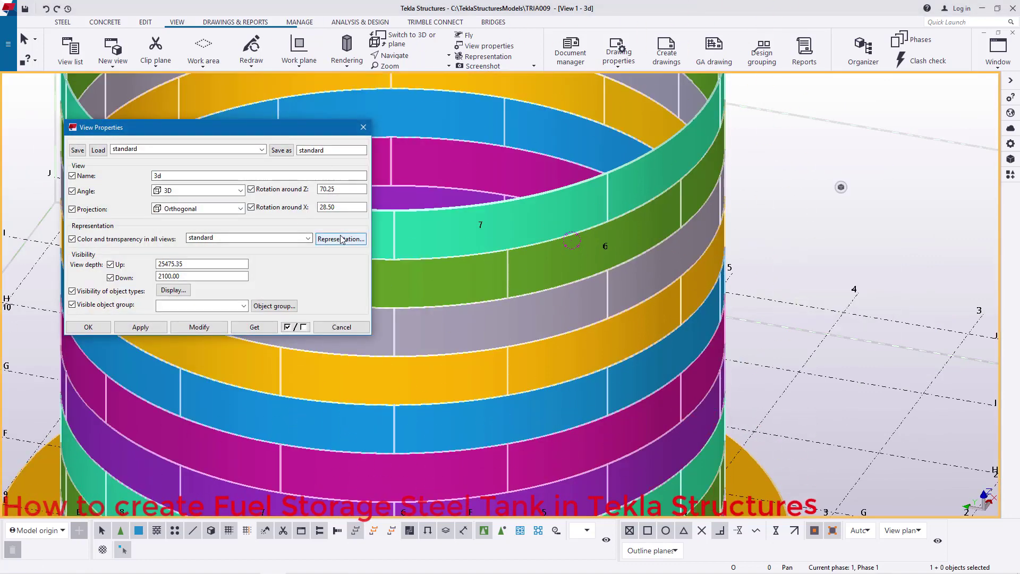
pyautogui.click(340, 238)
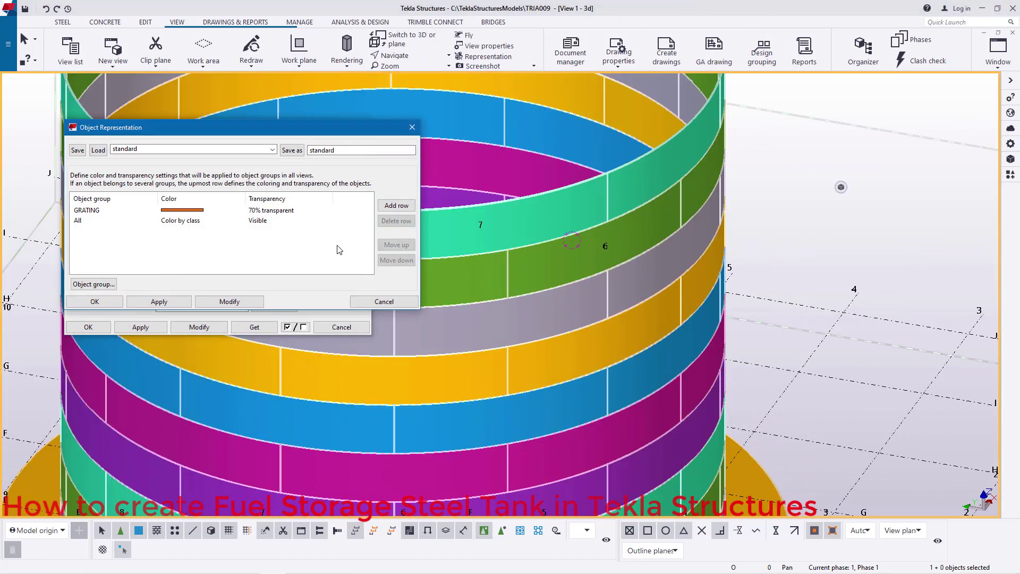
pyautogui.click(193, 226)
pyautogui.click(193, 226)
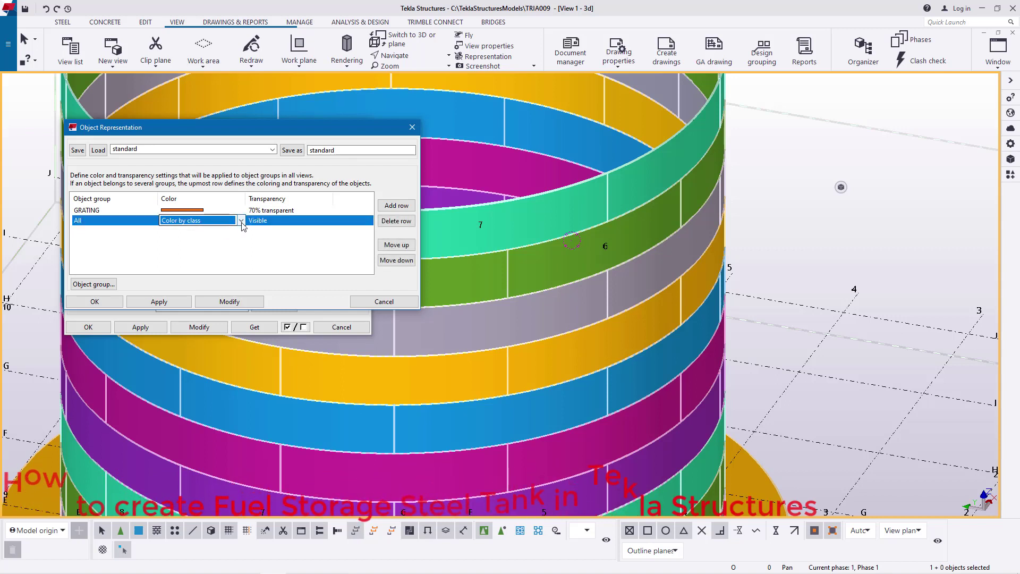
pyautogui.click(193, 221)
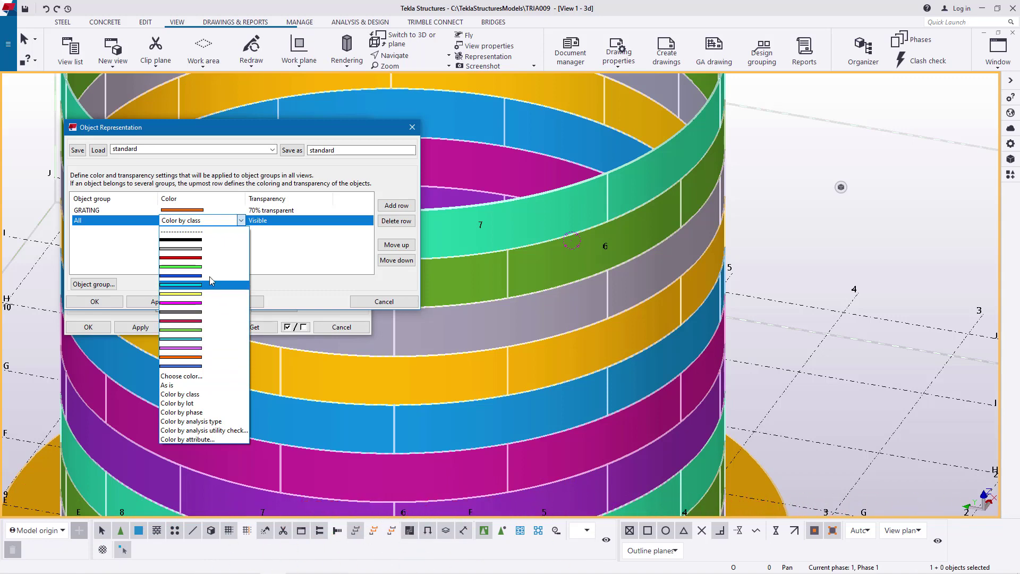
pyautogui.click(207, 248)
pyautogui.click(219, 303)
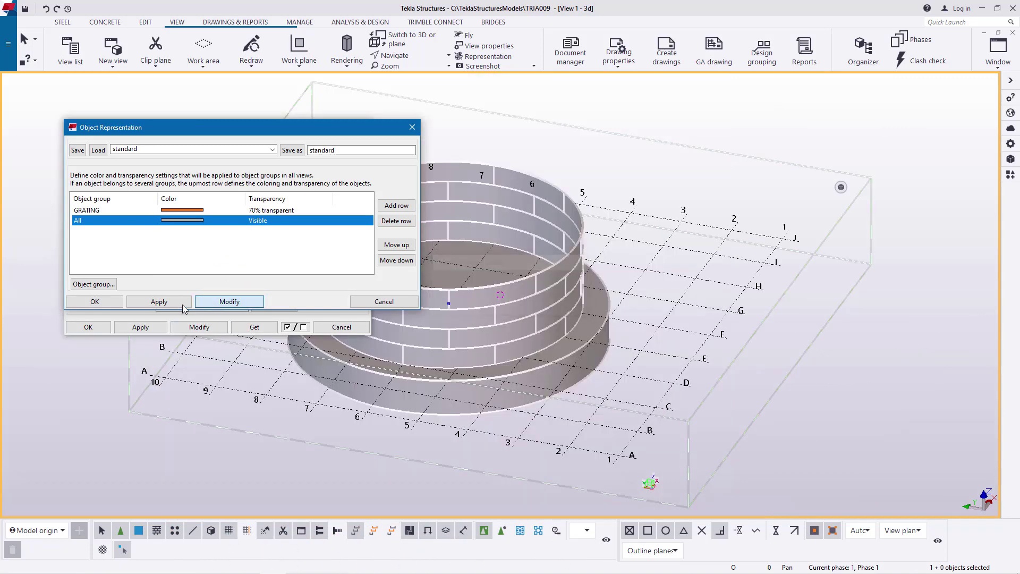
pyautogui.click(94, 301)
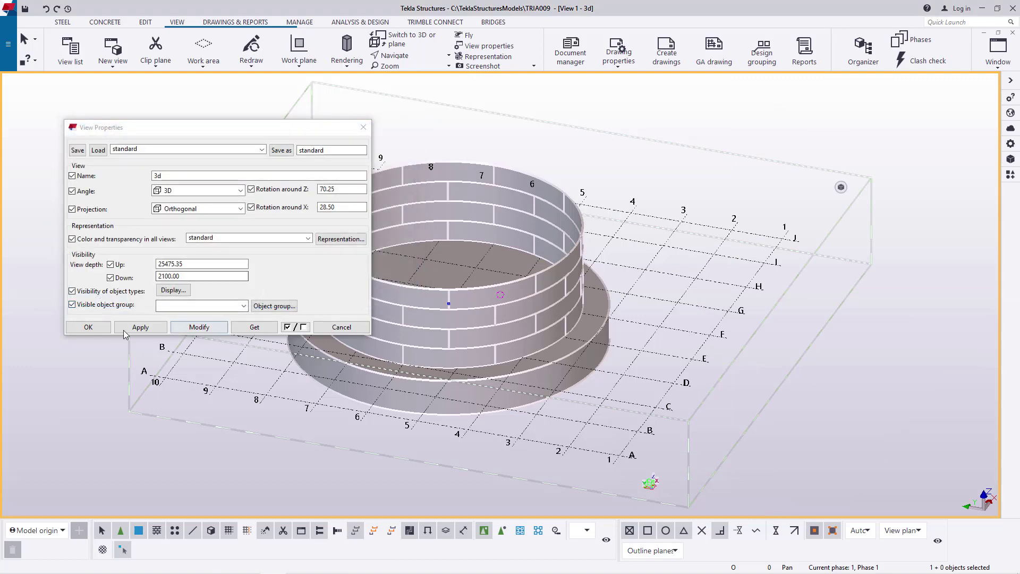
pyautogui.click(88, 326)
pyautogui.scroll(2, 503, 290)
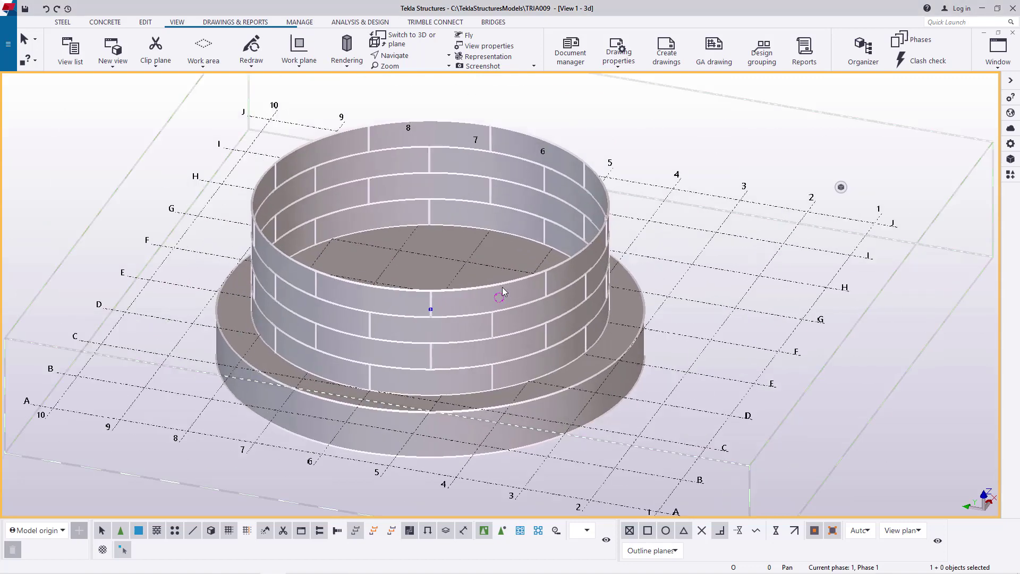
pyautogui.scroll(3, 409, 334)
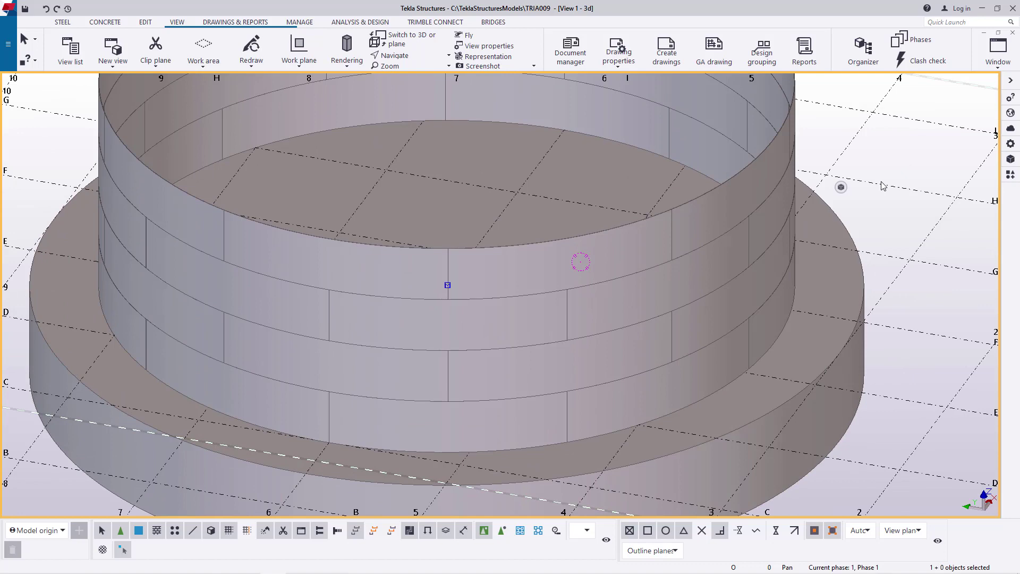
pyautogui.scroll(-1, 528, 337)
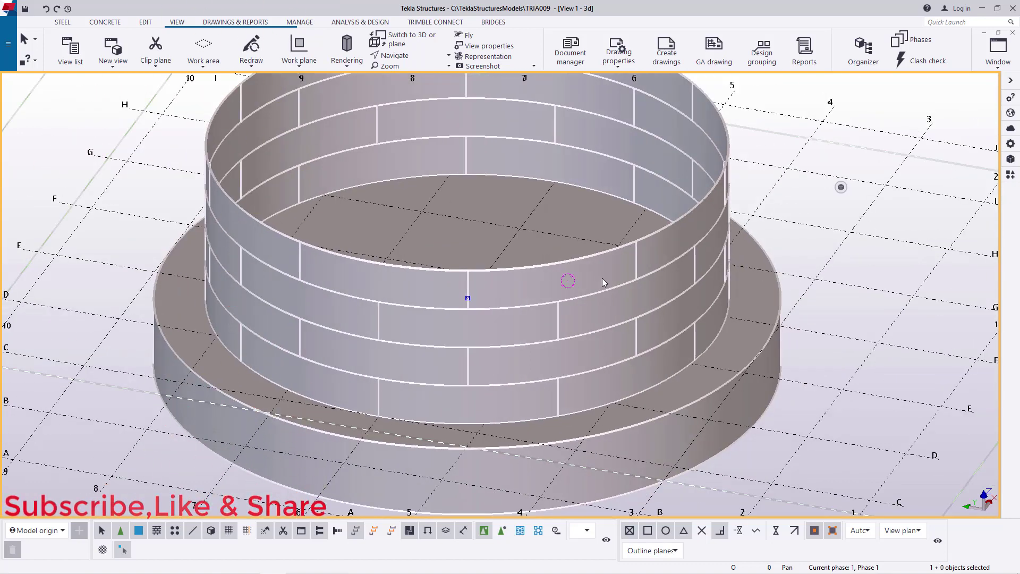
# Step: Set the GRATING group's colour to As is in Object Representation and close View Properties
pyautogui.doubleClick(297, 222)
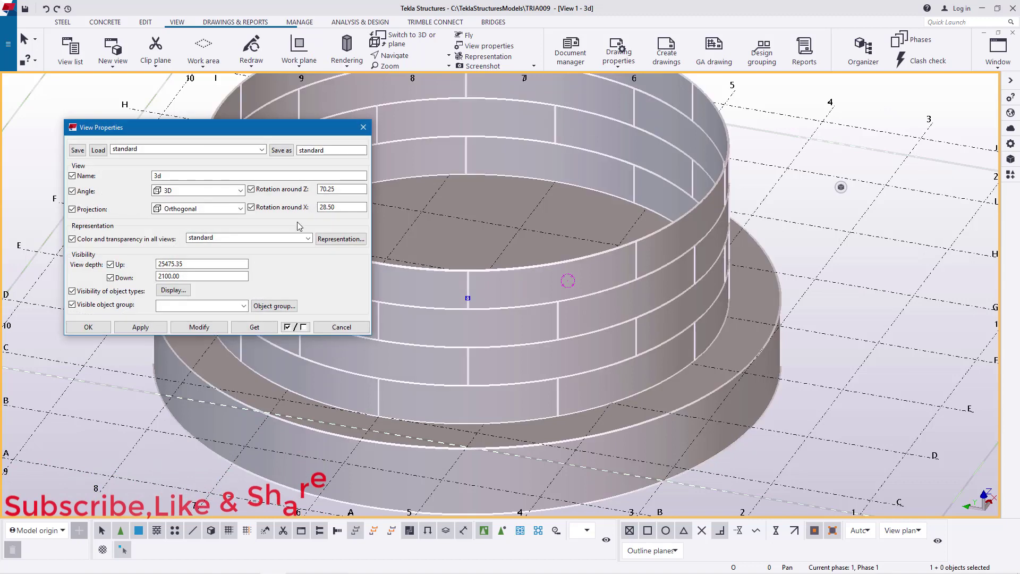
pyautogui.click(341, 239)
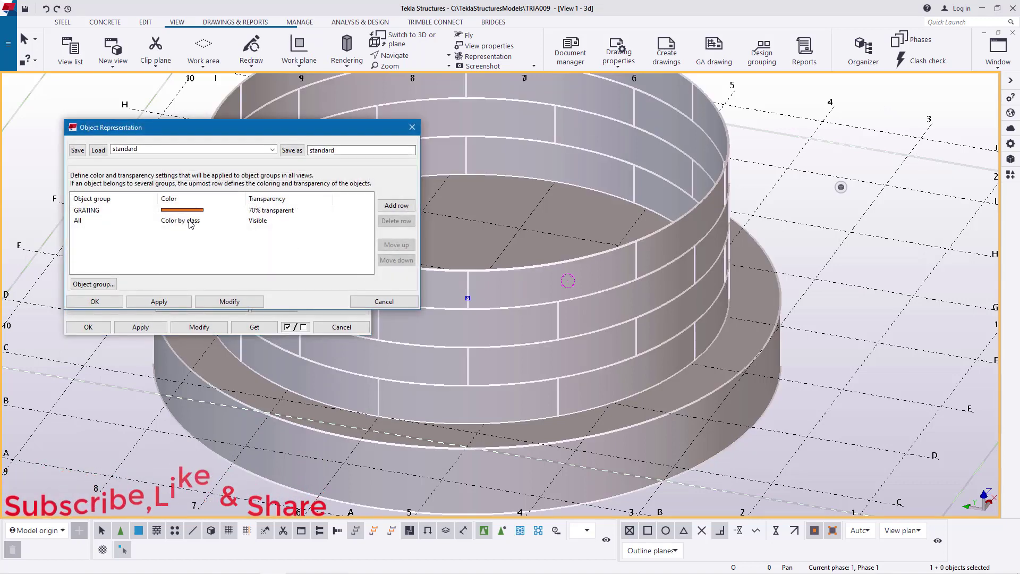
pyautogui.click(191, 210)
pyautogui.click(241, 210)
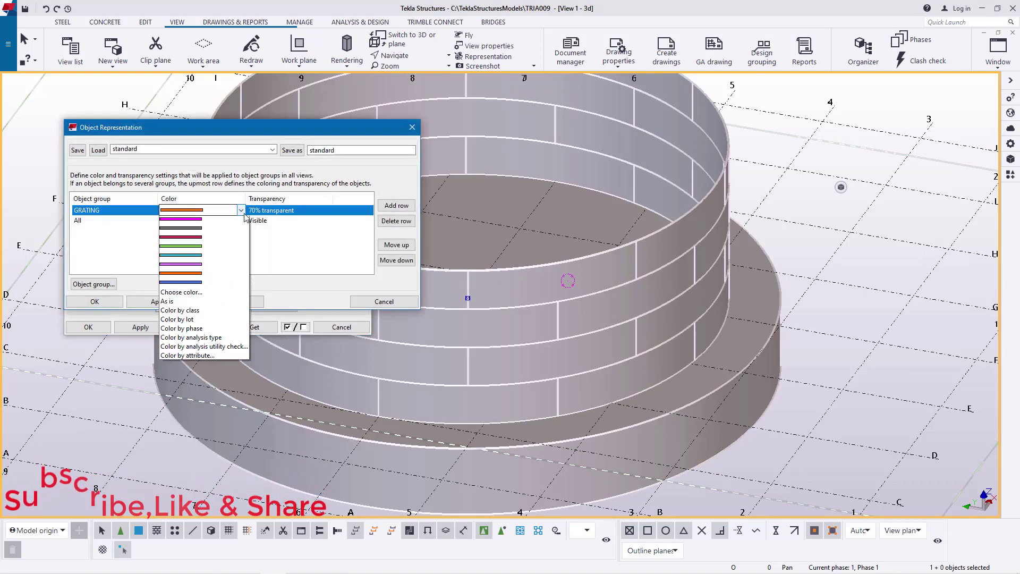
pyautogui.click(168, 370)
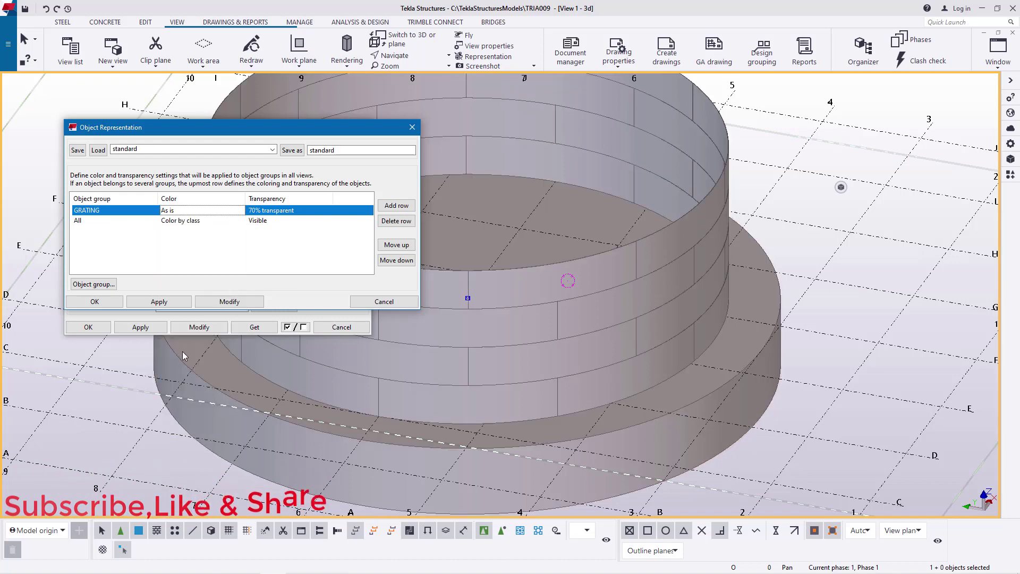
pyautogui.click(223, 303)
pyautogui.click(95, 302)
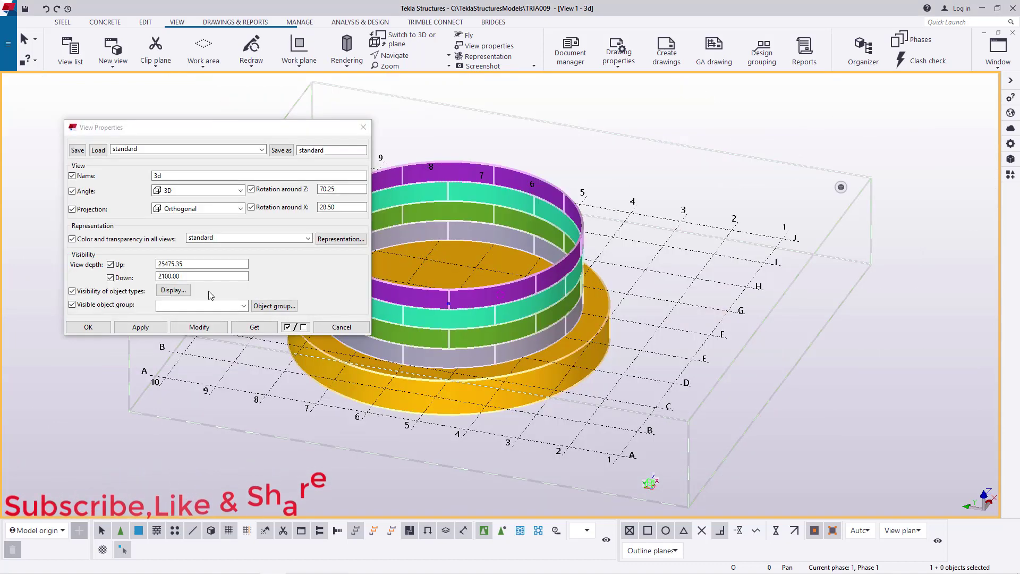
pyautogui.click(88, 327)
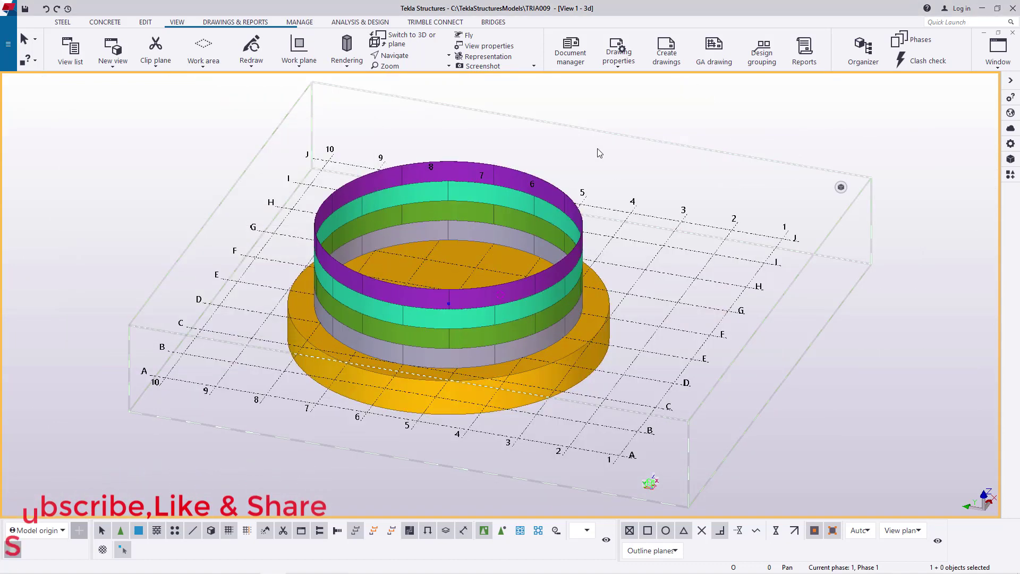
pyautogui.rightClick(677, 149)
# Step: Fit the work area to the entire model and zoom in on the tank
pyautogui.click(722, 196)
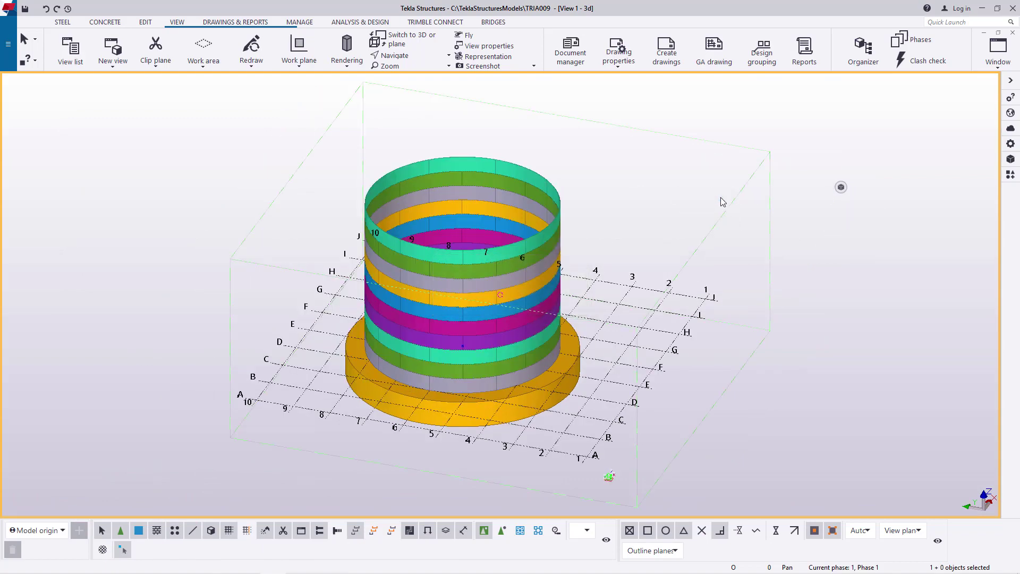
pyautogui.scroll(5, 441, 269)
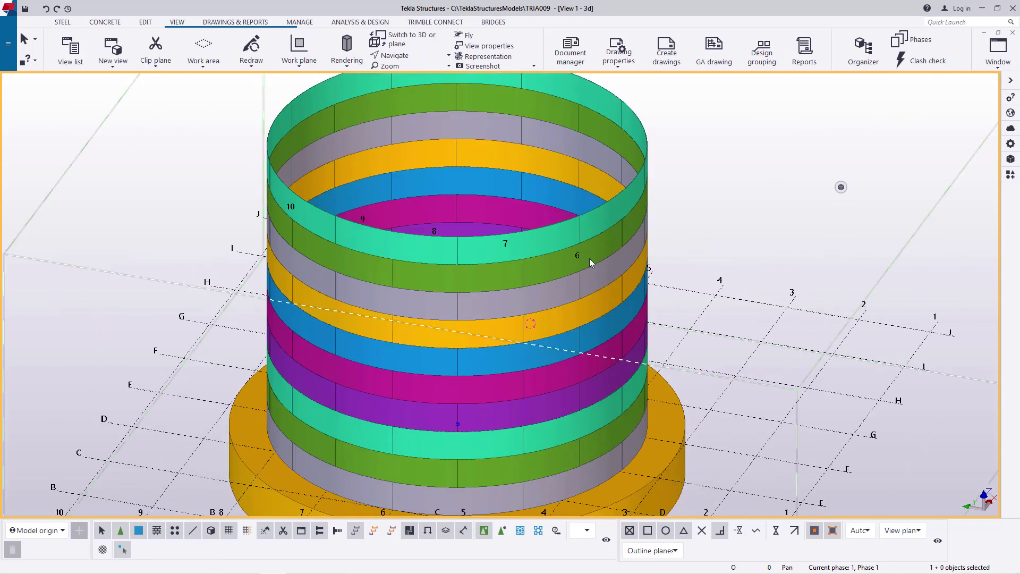
pyautogui.scroll(-2, 639, 224)
pyautogui.scroll(4, 760, 194)
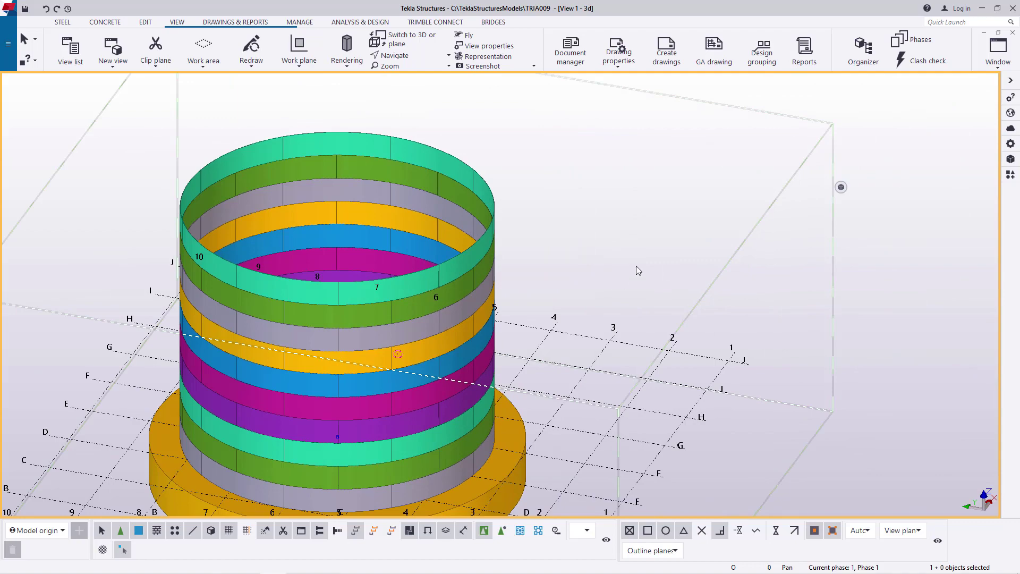
pyautogui.scroll(-1, 531, 294)
pyautogui.scroll(3, 432, 324)
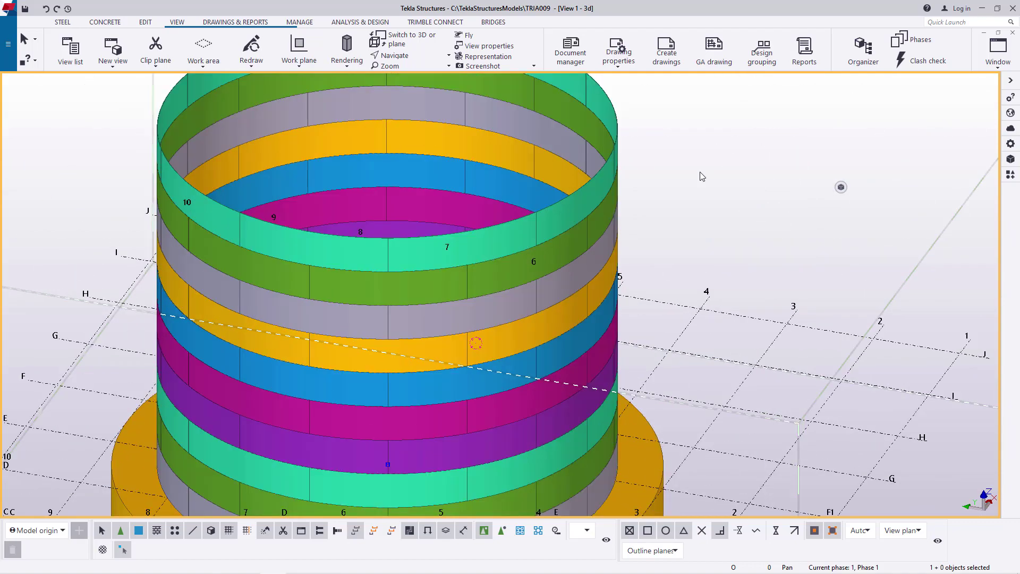
pyautogui.scroll(-2, 514, 374)
pyautogui.scroll(4, 468, 390)
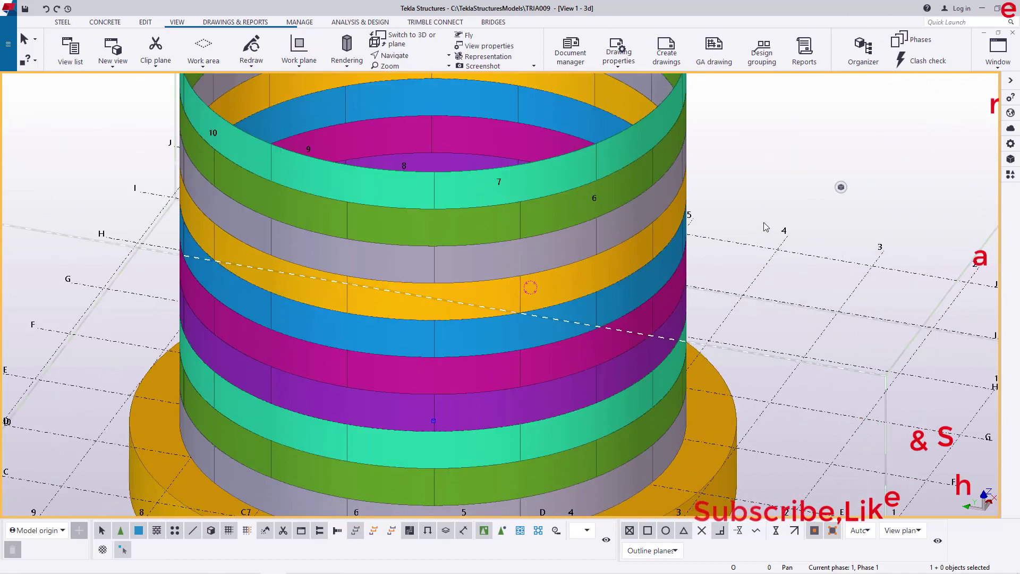
# Step: Rotate the 3D view to show the tank's full ten-course height
pyautogui.click(394, 55)
pyautogui.click(409, 71)
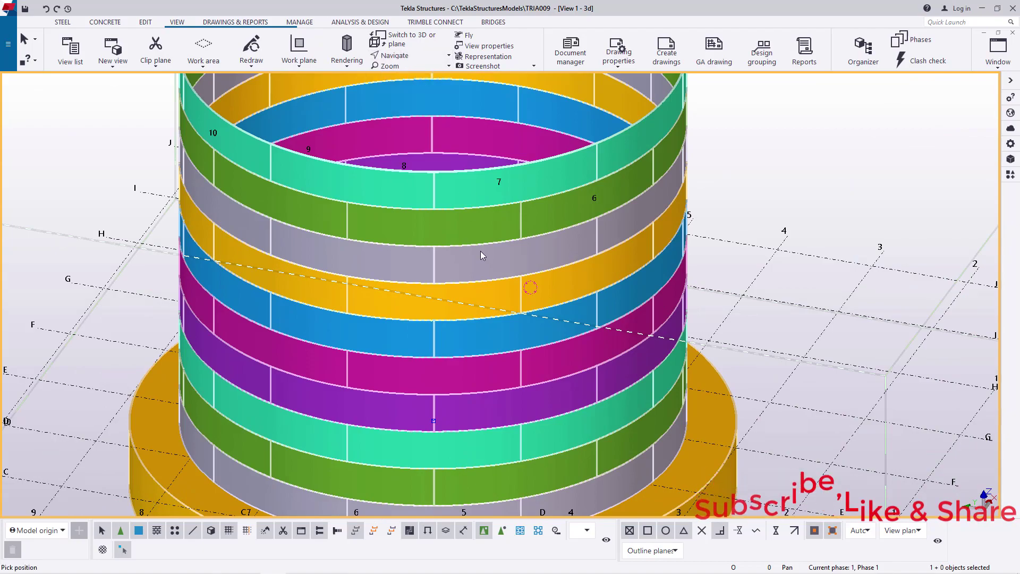
pyautogui.keyDown('ctrl'); pyautogui.moveTo(482, 256); pyautogui.dragTo(577, 327, button='middle'); pyautogui.keyUp('ctrl')
pyautogui.scroll(-3, 516, 285)
pyautogui.scroll(3, 553, 220)
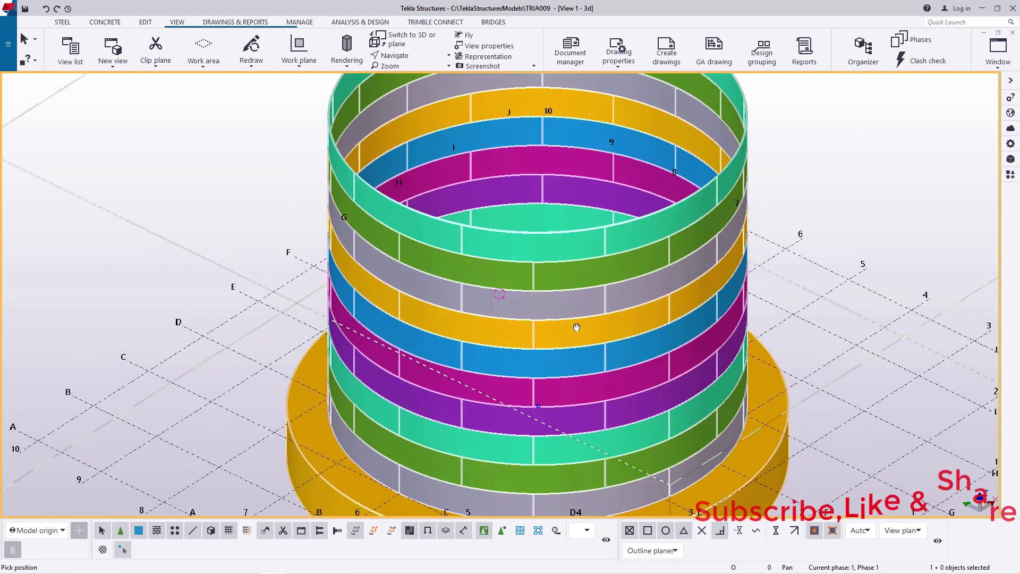
pyautogui.scroll(-2, 540, 341)
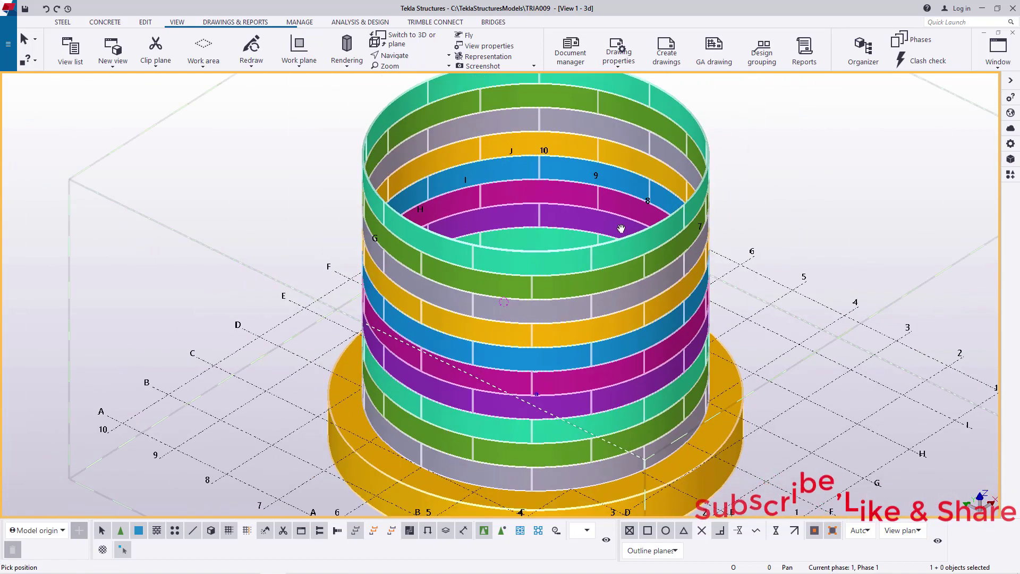
pyautogui.scroll(2, 572, 334)
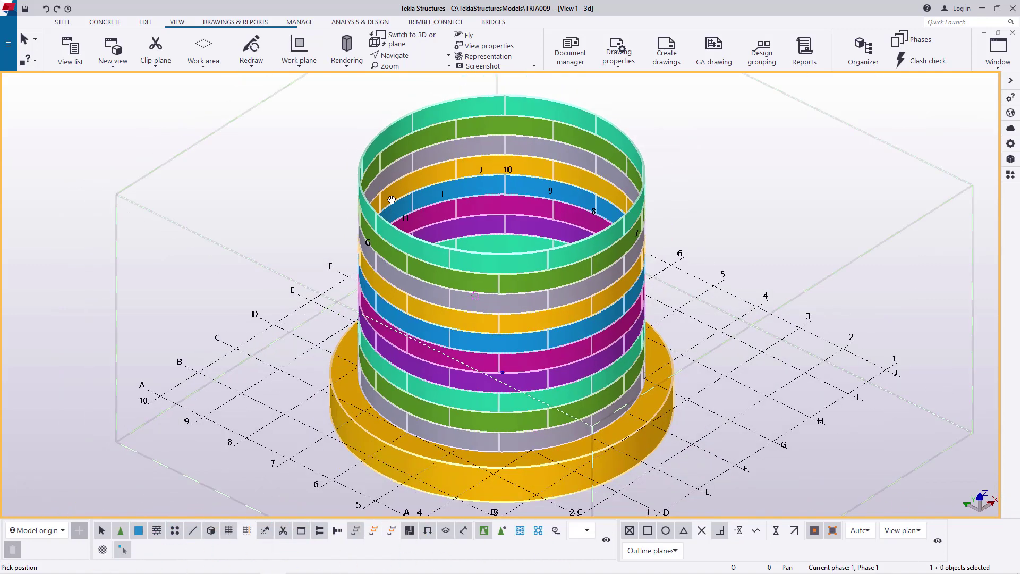
pyautogui.moveTo(599, 373); pyautogui.dragTo(566, 344)
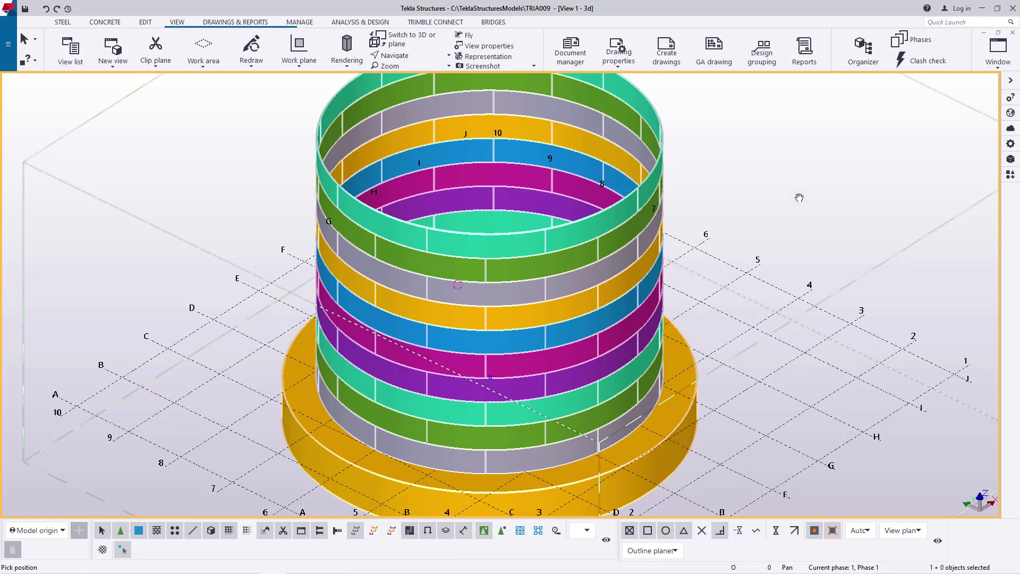
pyautogui.rightClick(794, 162)
pyautogui.click(799, 167)
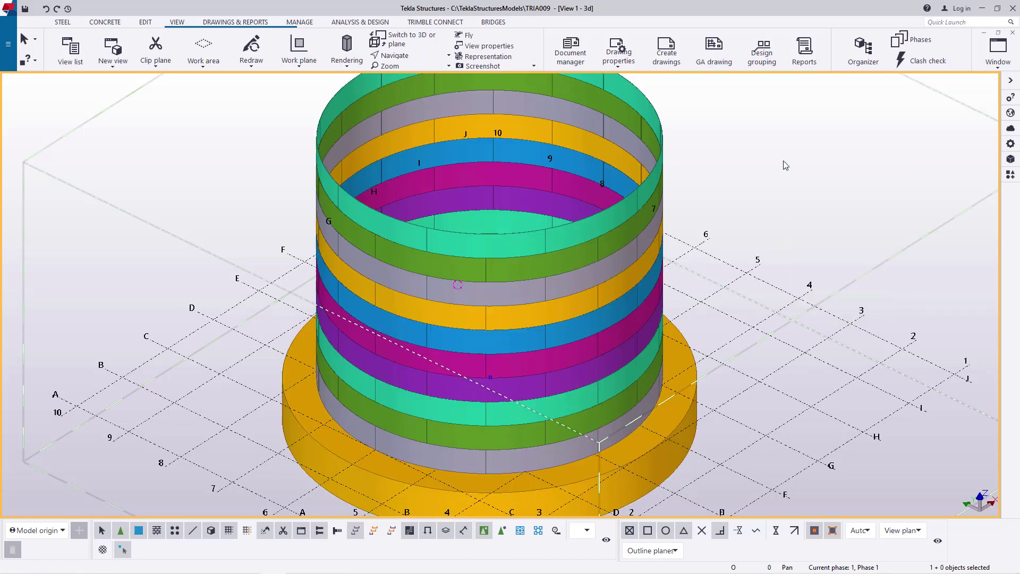
pyautogui.scroll(1, 784, 165)
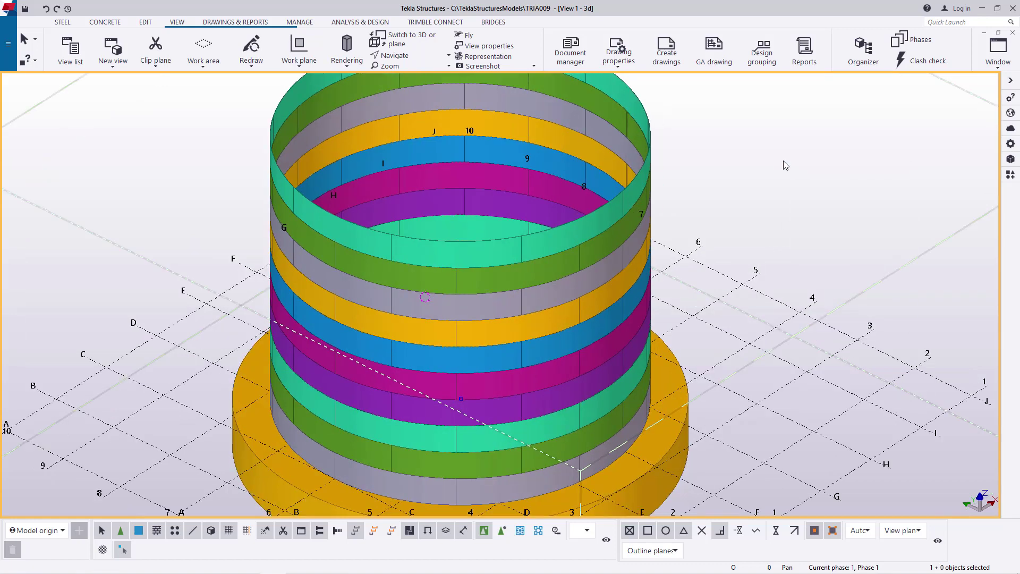